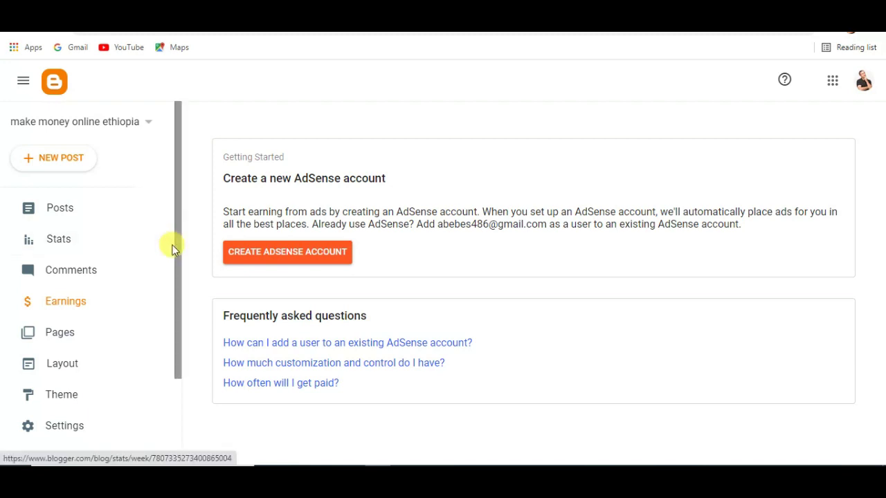
# Step: Open the Theme settings of the make money online ethiopia blog
pyautogui.moveTo(178, 254); pyautogui.dragTo(178, 283)
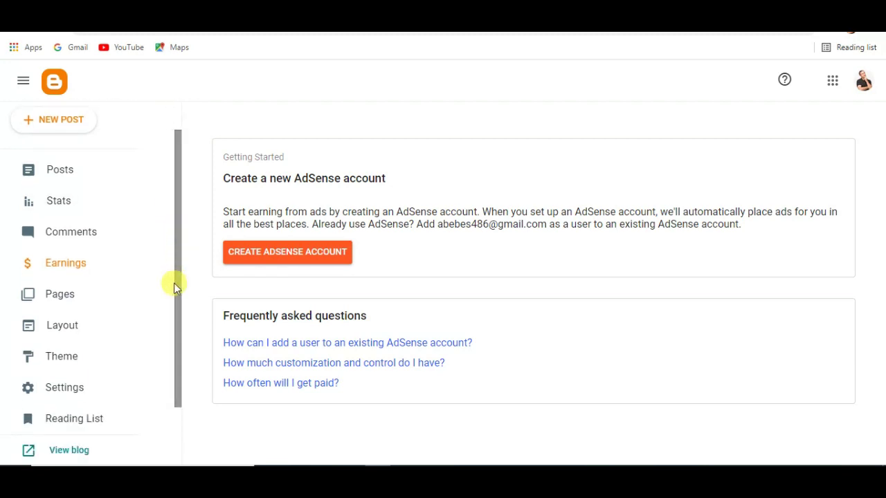
pyautogui.moveTo(174, 283); pyautogui.dragTo(175, 189)
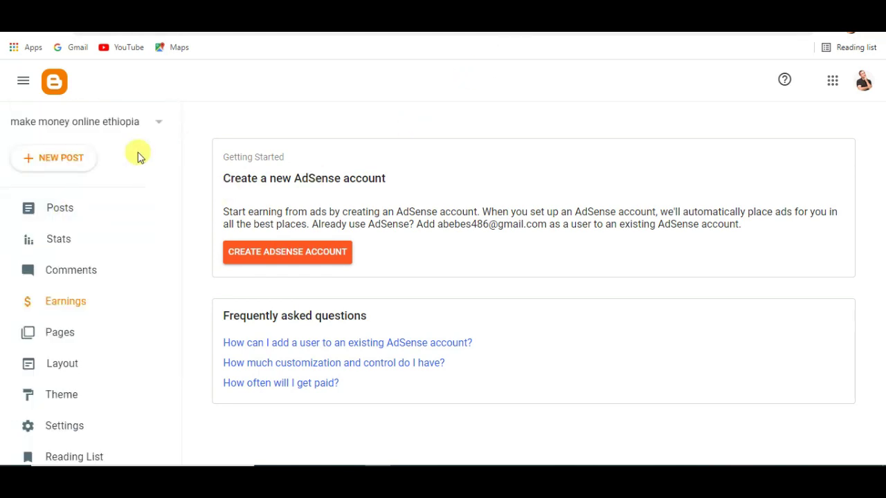
pyautogui.click(56, 208)
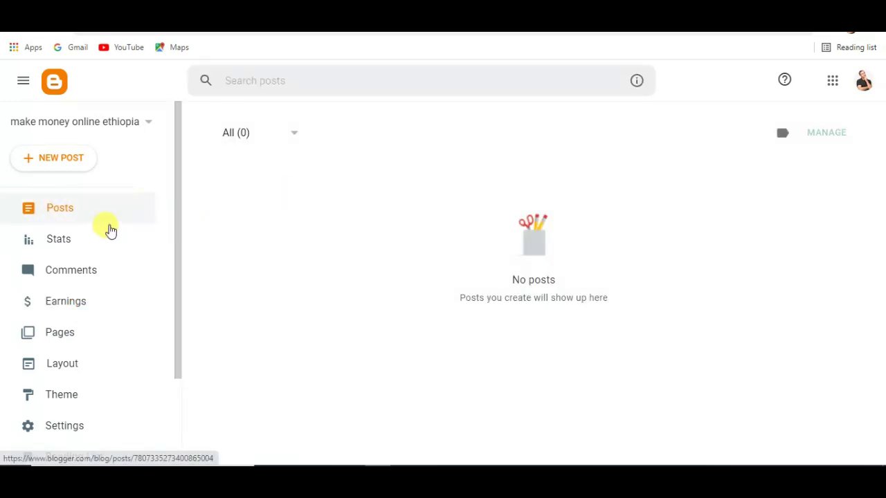
pyautogui.click(72, 401)
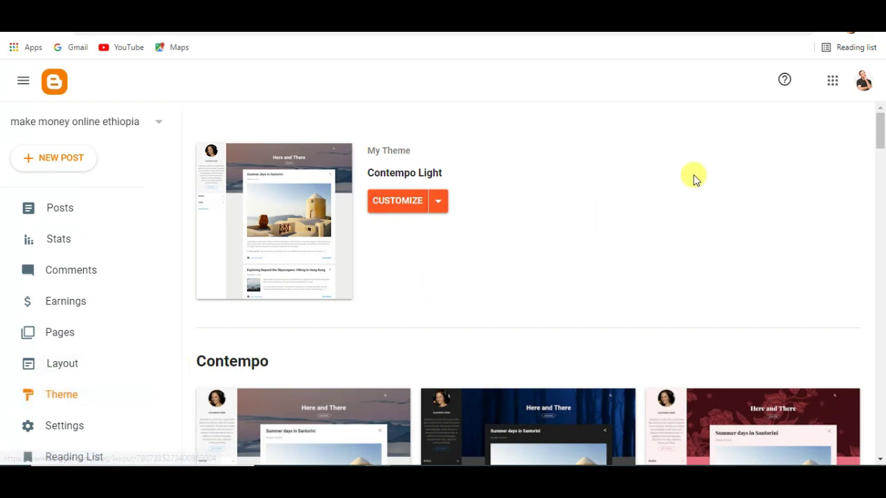
pyautogui.moveTo(880, 134); pyautogui.dragTo(881, 245)
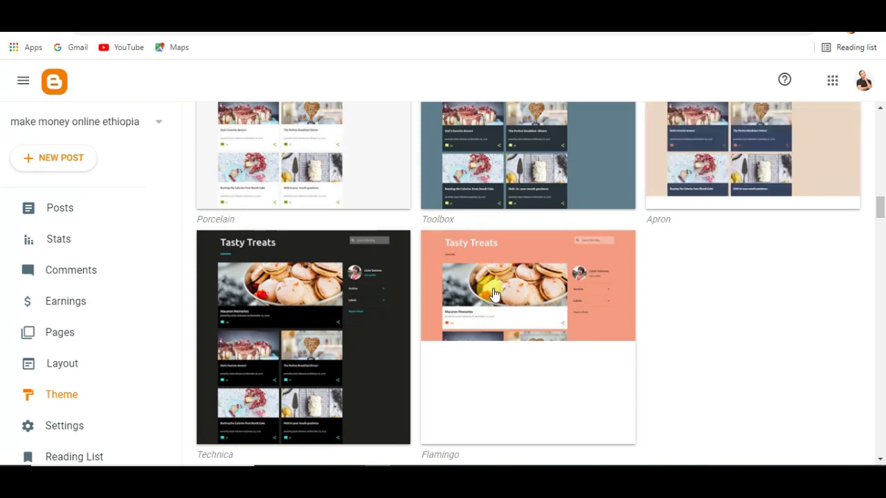
# Step: Choose the Emporio variant of the Flamingo theme and apply it to the blog
pyautogui.click(500, 287)
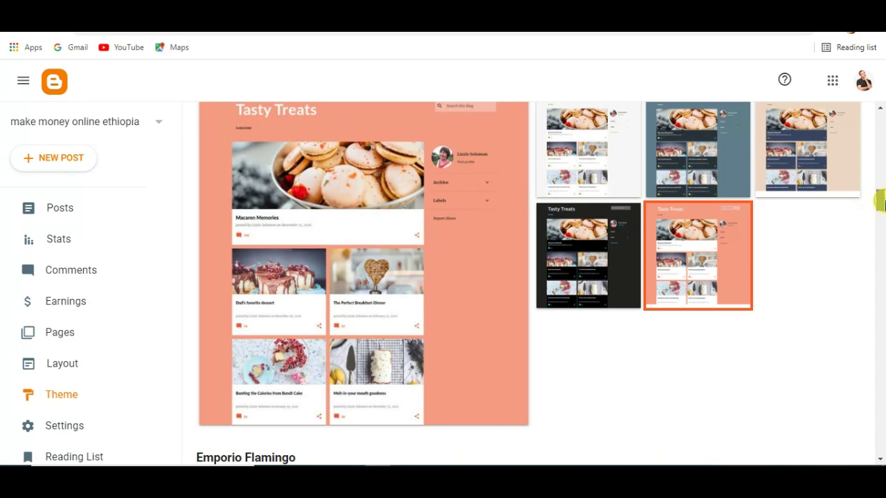
pyautogui.scroll(-2, 879, 203)
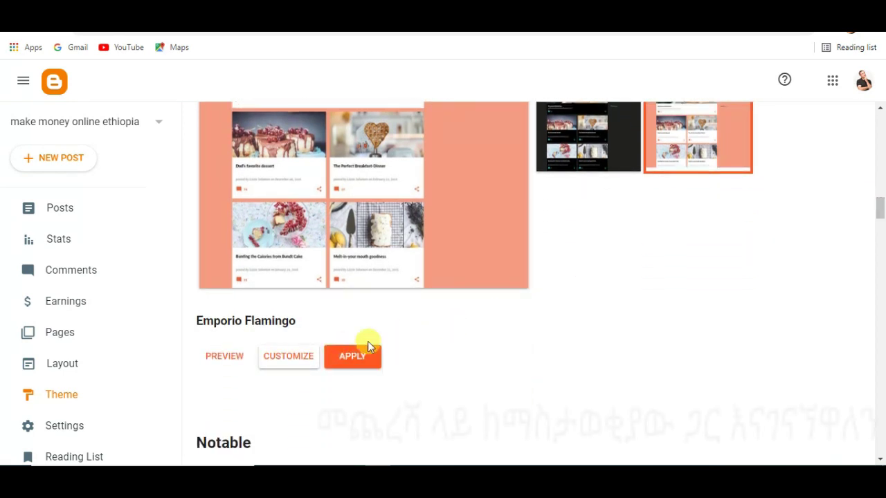
pyautogui.click(355, 357)
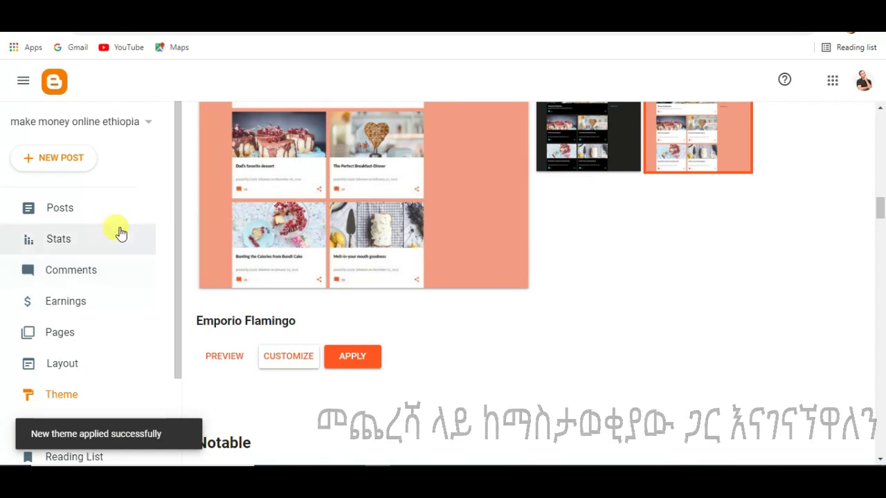
pyautogui.scroll(-2, 69, 346)
pyautogui.scroll(2, 72, 291)
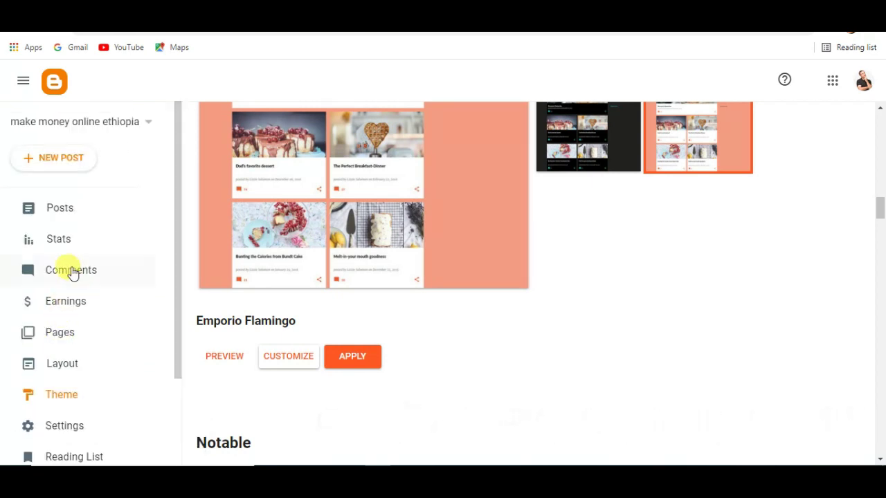
pyautogui.click(79, 365)
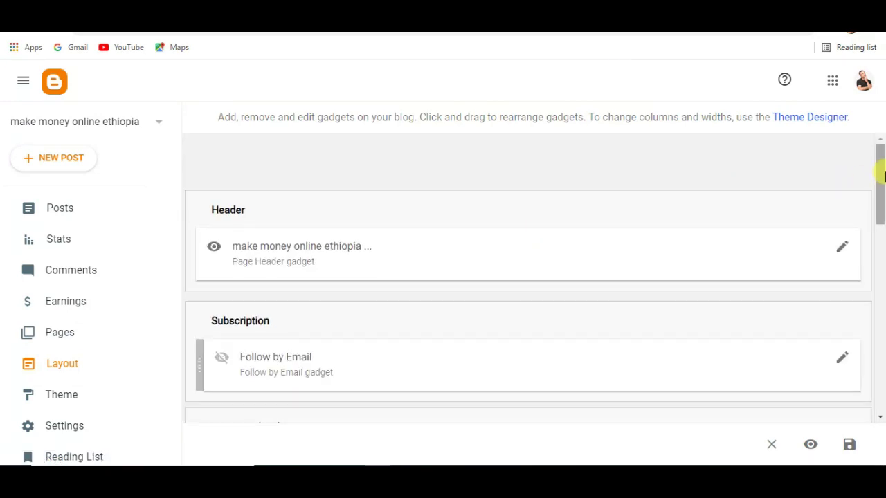
# Step: Scroll through the Layout page's gadgets, including Header and Follow by Email
pyautogui.scroll(-2, 882, 175)
pyautogui.scroll(2, 880, 178)
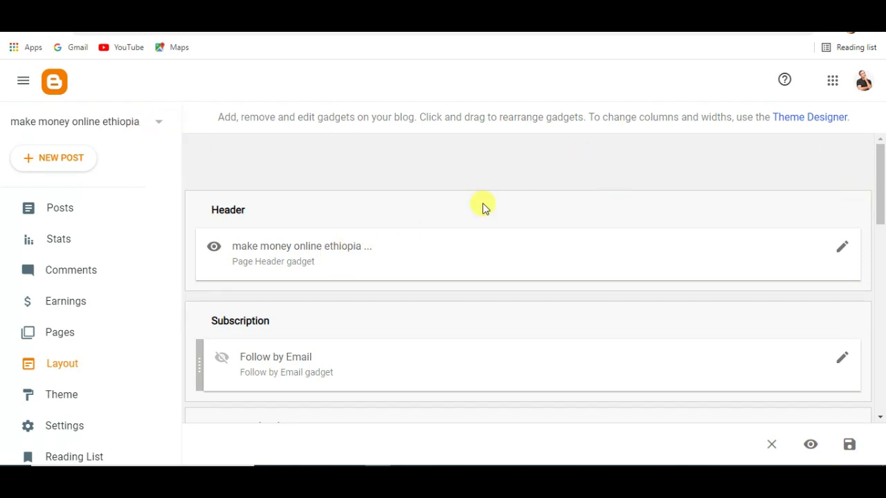
pyautogui.moveTo(879, 194); pyautogui.dragTo(879, 220)
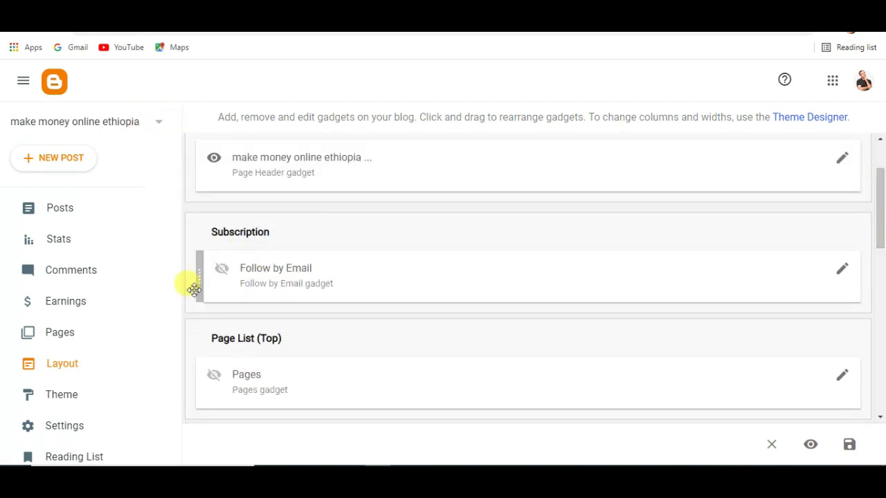
pyautogui.moveTo(177, 343); pyautogui.dragTo(172, 432)
# Step: View the live blog front page, then return to the empty Posts list
pyautogui.click(73, 396)
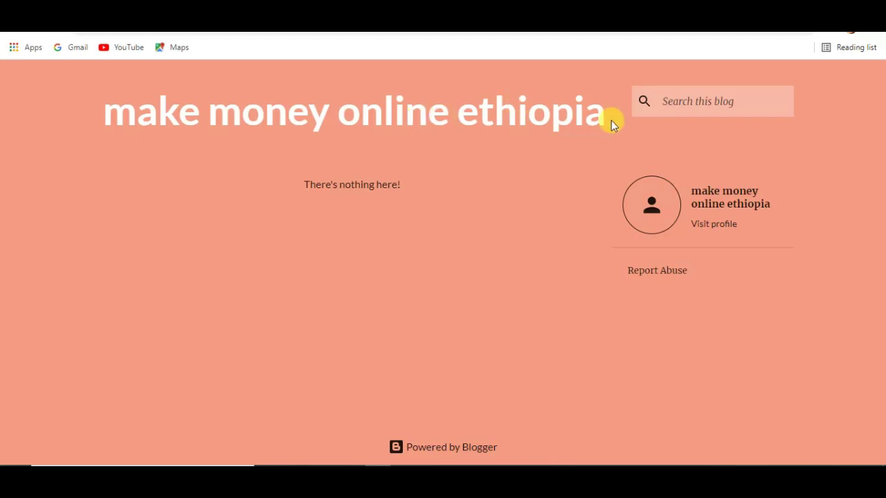
pyautogui.hotkey('ctrl', 'w')
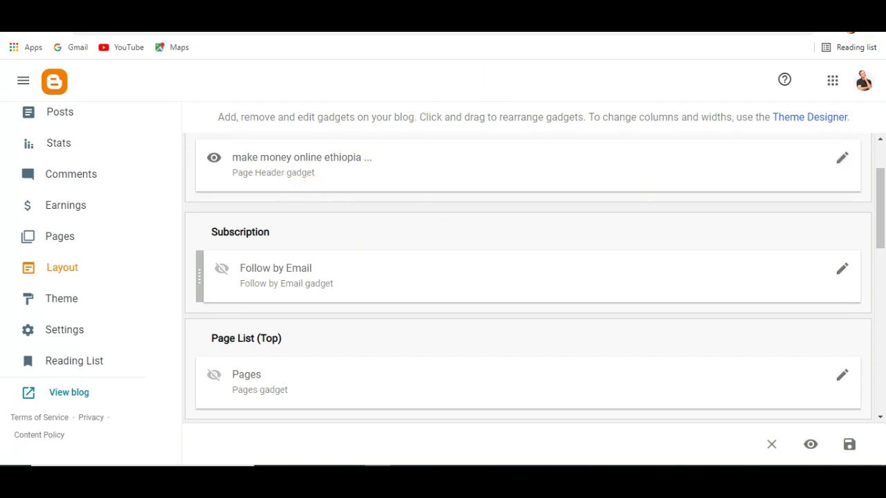
pyautogui.hotkey('ctrl', 'Tab')
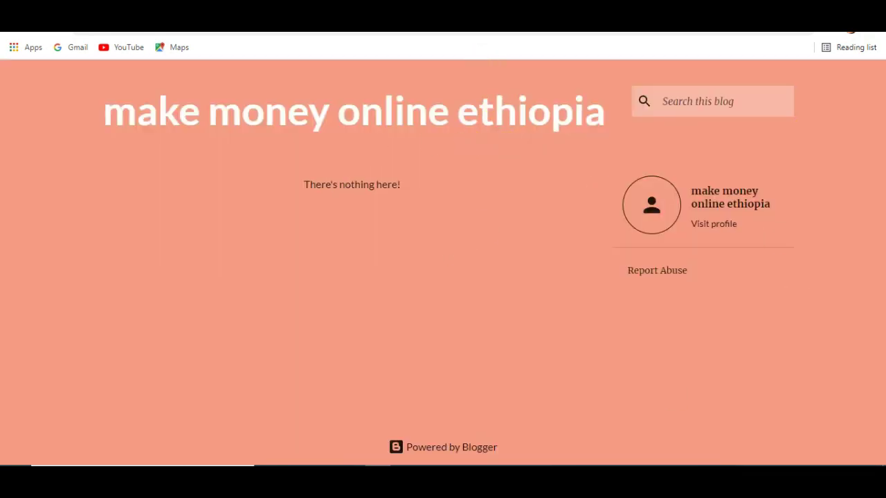
pyautogui.hotkey('ctrl', 'shift', 'Tab')
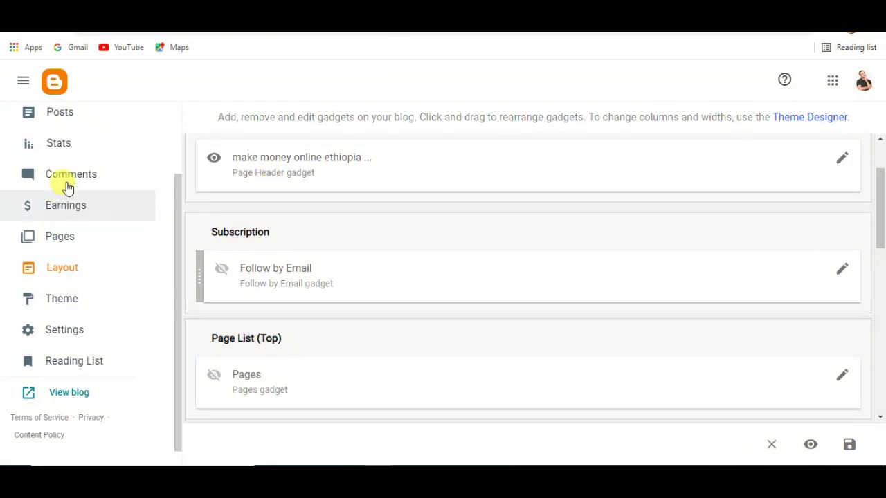
pyautogui.moveTo(175, 305); pyautogui.dragTo(178, 178)
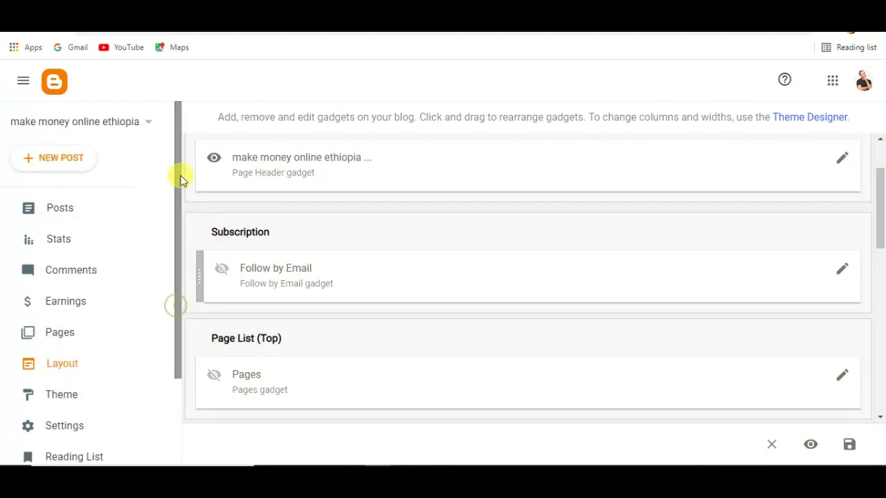
pyautogui.click(64, 220)
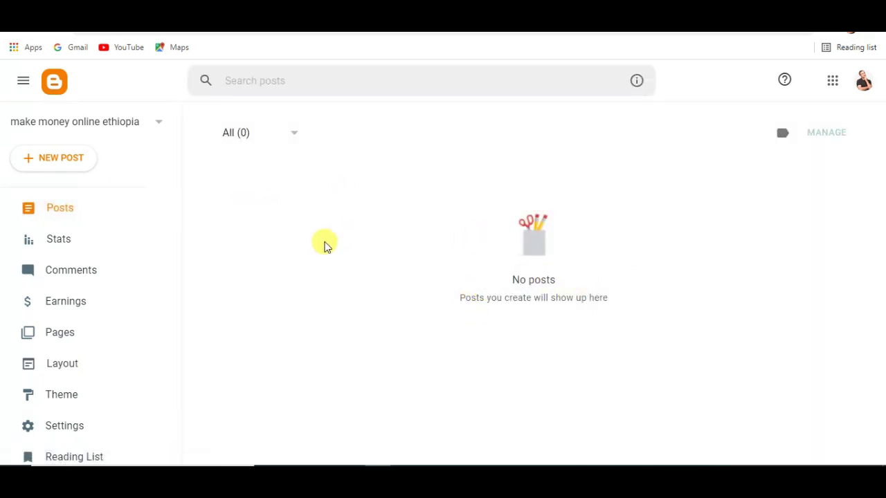
# Step: Create a new post titled 'how to make money online in Ethiopia', capitalising Ethiopia via spellcheck
pyautogui.click(58, 159)
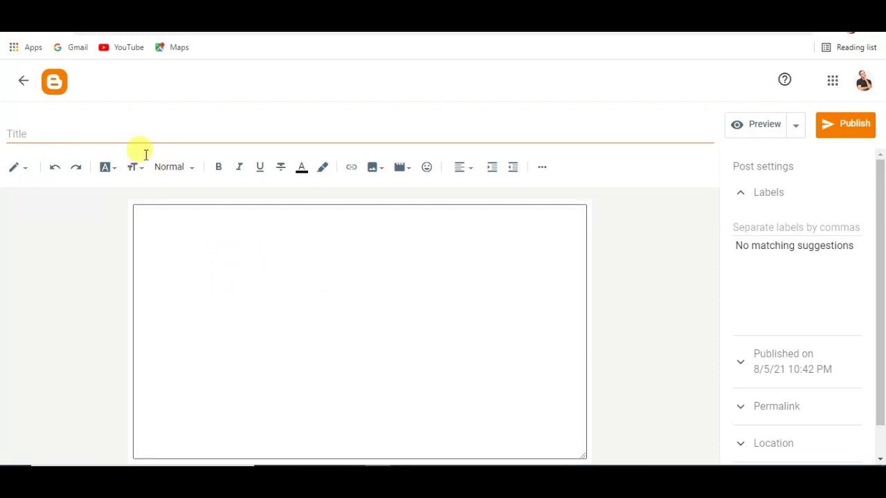
pyautogui.click(124, 134)
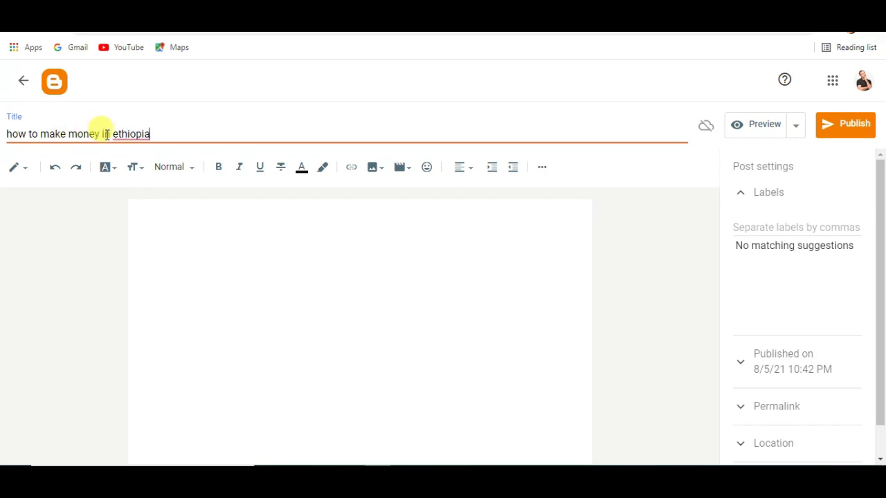
pyautogui.click(102, 134)
pyautogui.write('online')
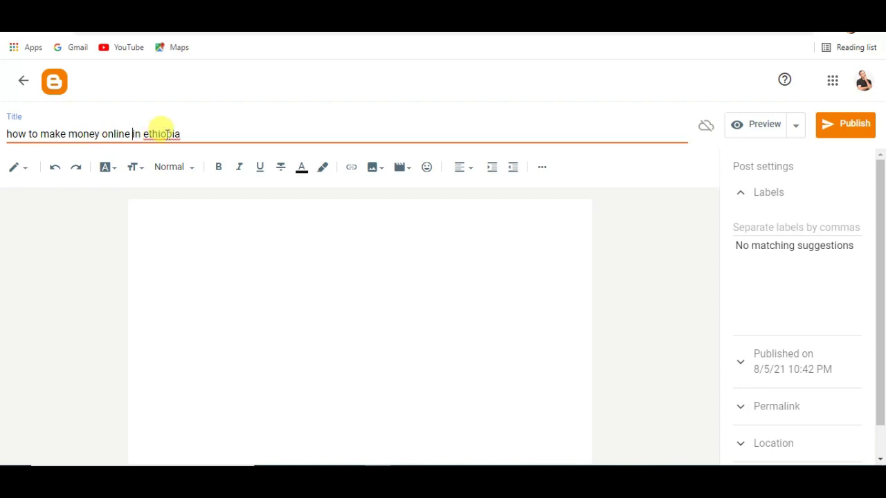
pyautogui.rightClick(163, 135)
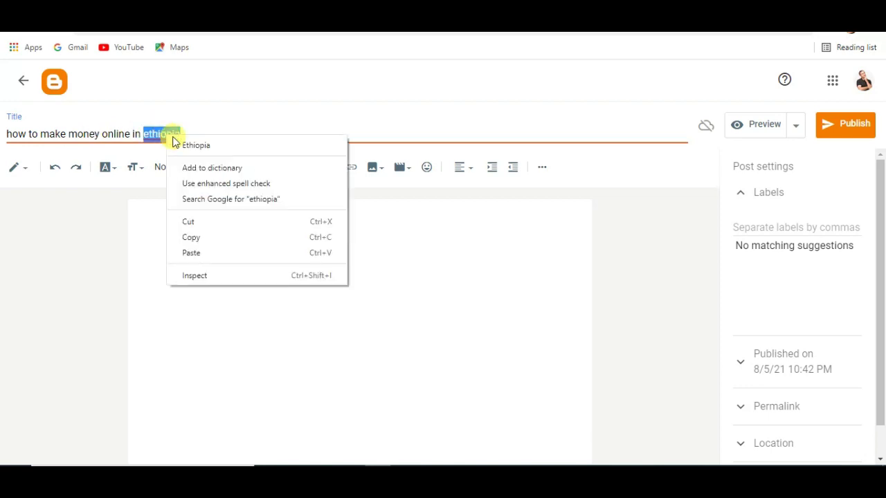
pyautogui.click(196, 146)
pyautogui.click(210, 239)
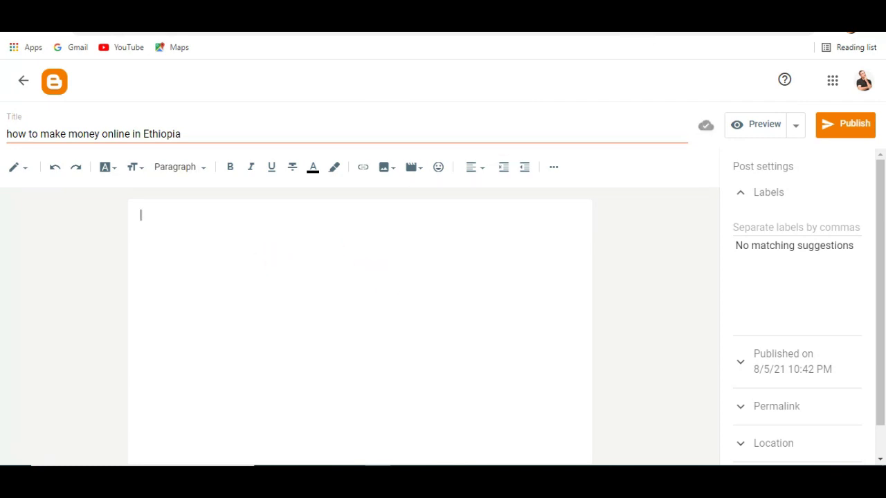
pyautogui.hotkey('ctrl', 't')
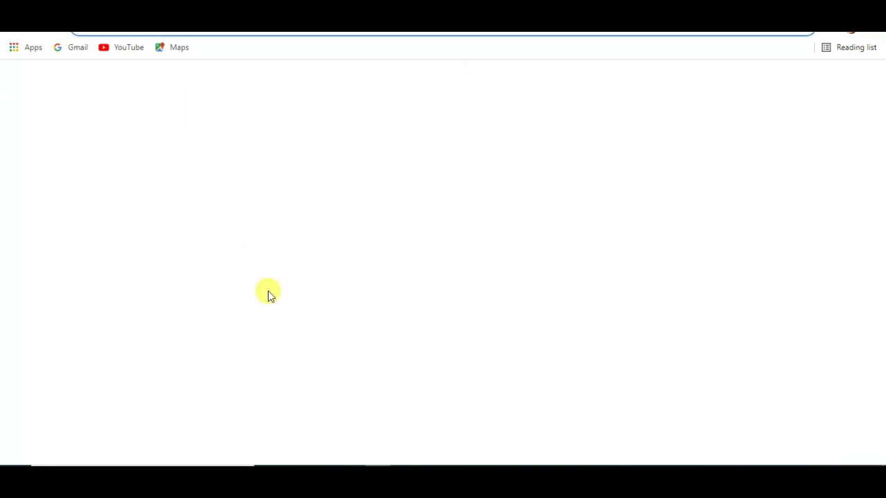
# Step: Search Google for 'how to make money online in ethiopia'
pyautogui.click(377, 261)
pyautogui.write('how to m')
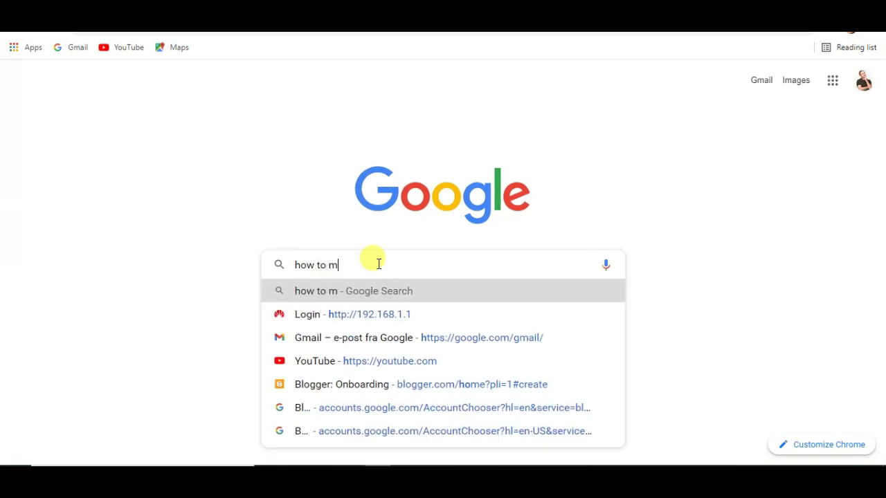
pyautogui.write('ake money on')
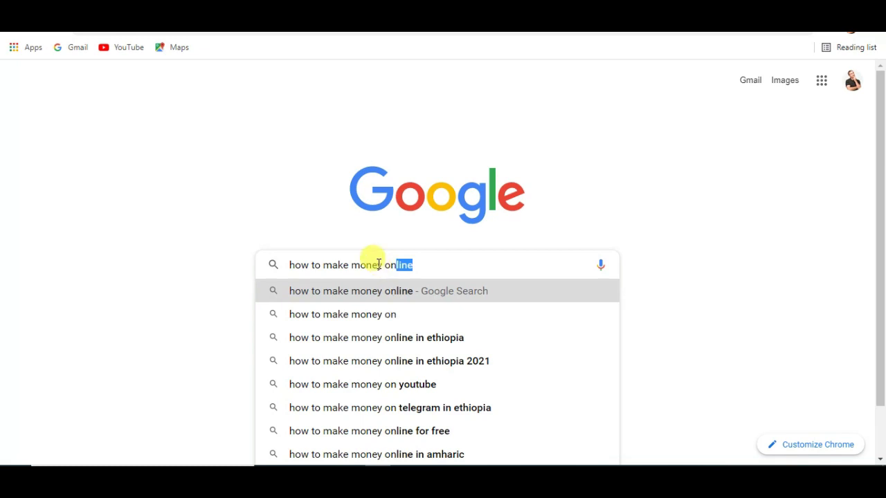
pyautogui.click(437, 344)
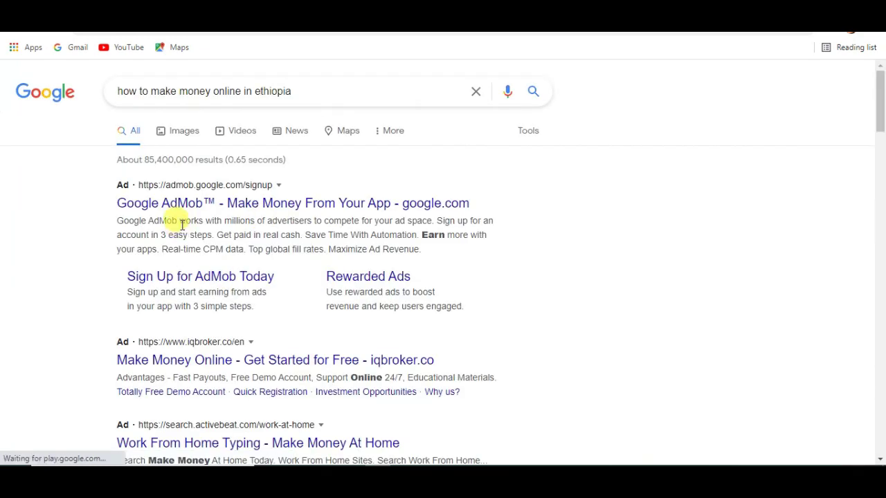
# Step: Copy the featured snippet listing six ways to make money online in Ethiopia
pyautogui.moveTo(882, 108); pyautogui.dragTo(864, 129)
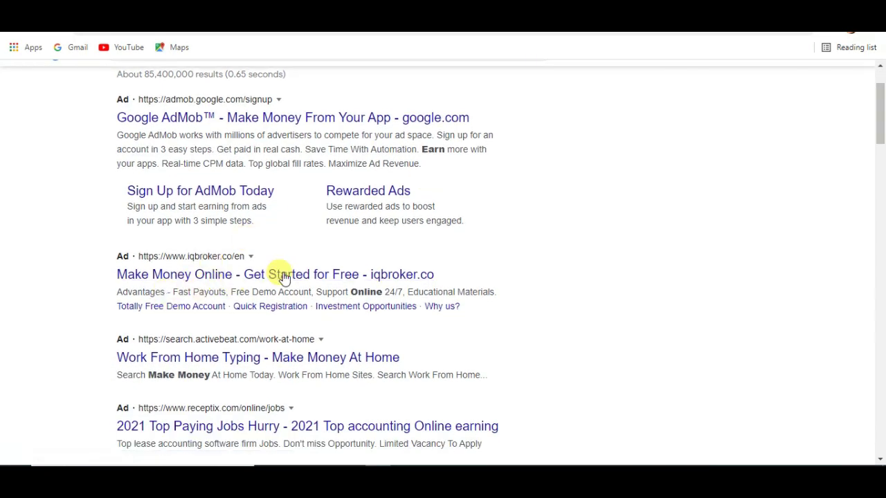
pyautogui.moveTo(882, 132); pyautogui.dragTo(882, 121)
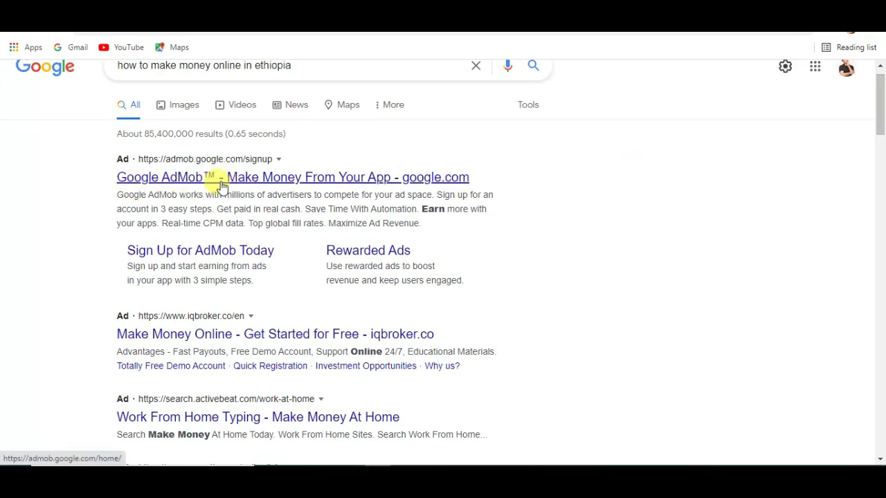
pyautogui.moveTo(882, 119); pyautogui.dragTo(883, 187)
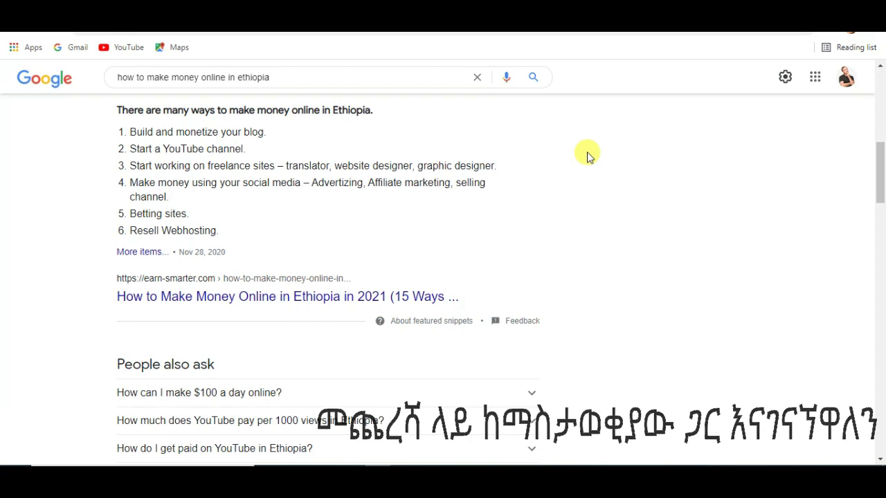
pyautogui.moveTo(103, 113); pyautogui.dragTo(234, 235)
pyautogui.hotkey('ctrl', 'c')
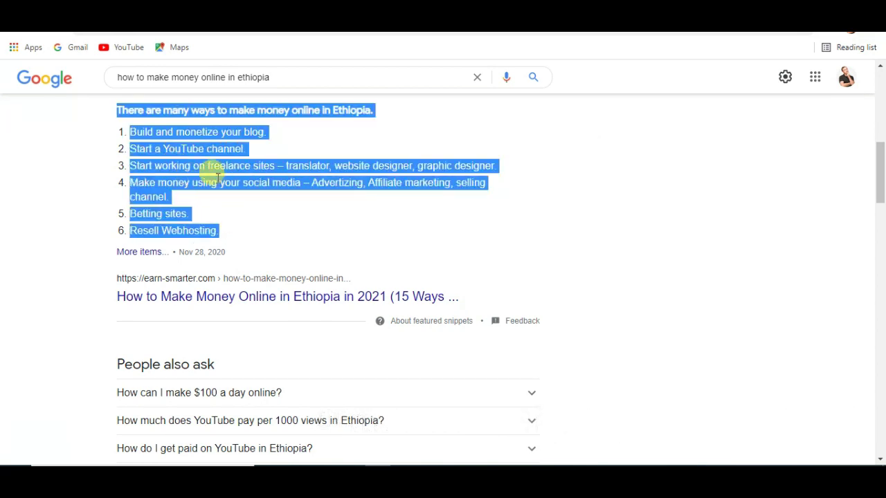
pyautogui.rightClick(219, 184)
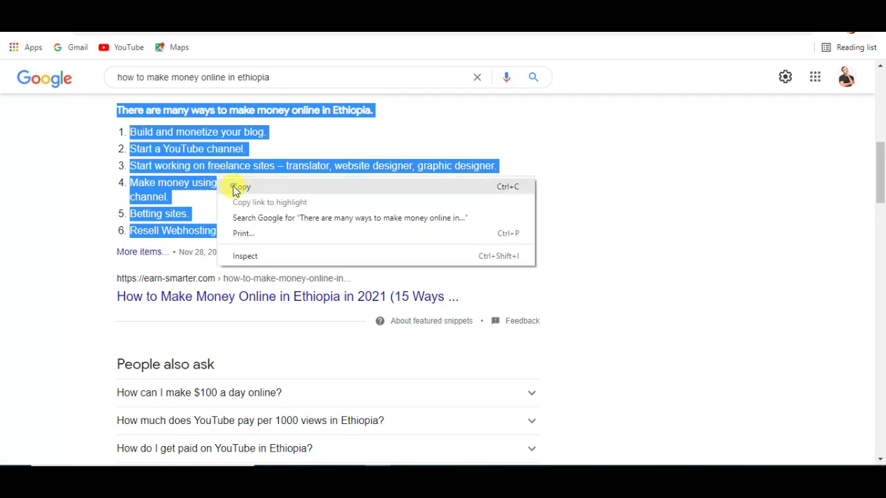
pyautogui.click(236, 188)
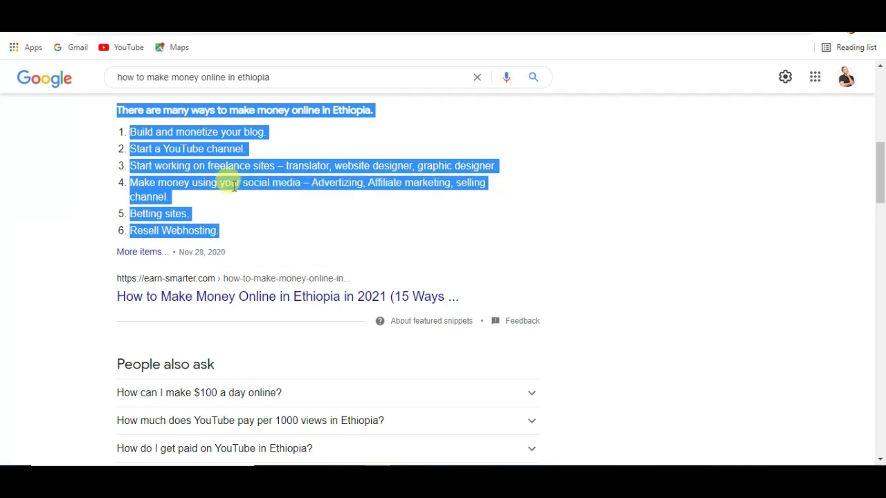
pyautogui.click(583, 218)
# Step: Paste the snippet's intro line and six numbered tips into the post body
pyautogui.click(409, 21)
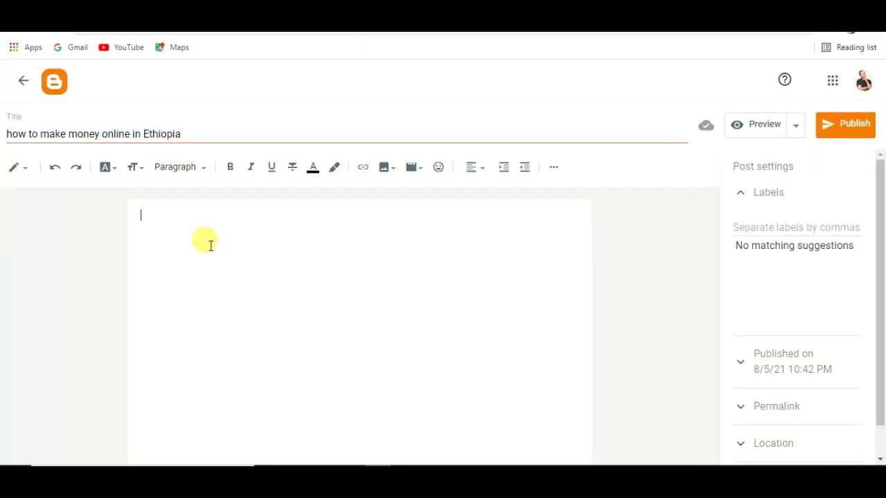
pyautogui.rightClick(208, 246)
pyautogui.click(245, 348)
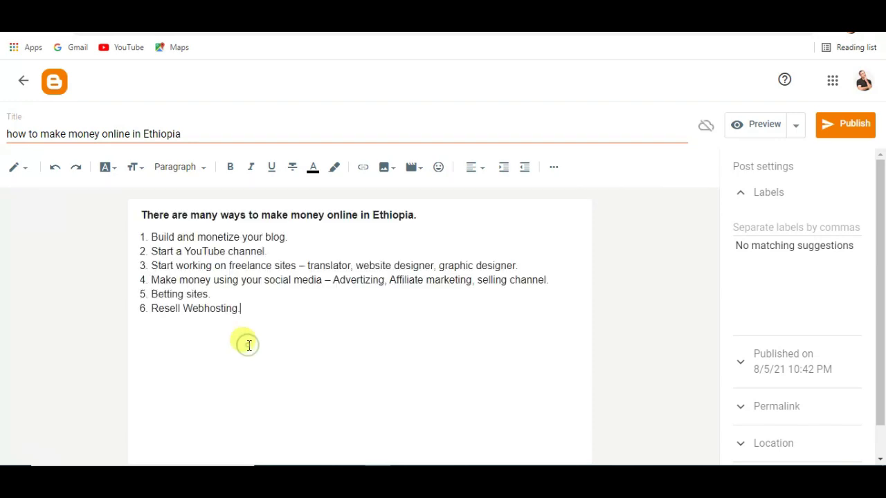
pyautogui.click(173, 21)
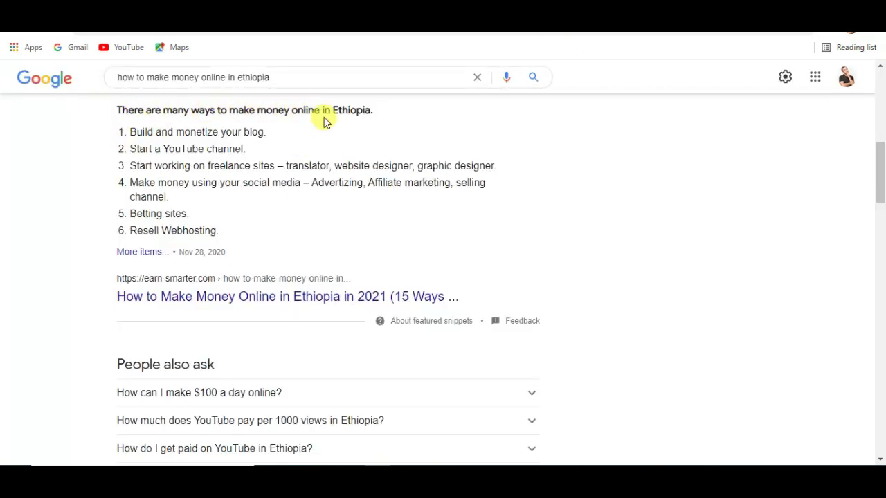
pyautogui.moveTo(114, 115); pyautogui.dragTo(257, 204)
pyautogui.click(257, 204)
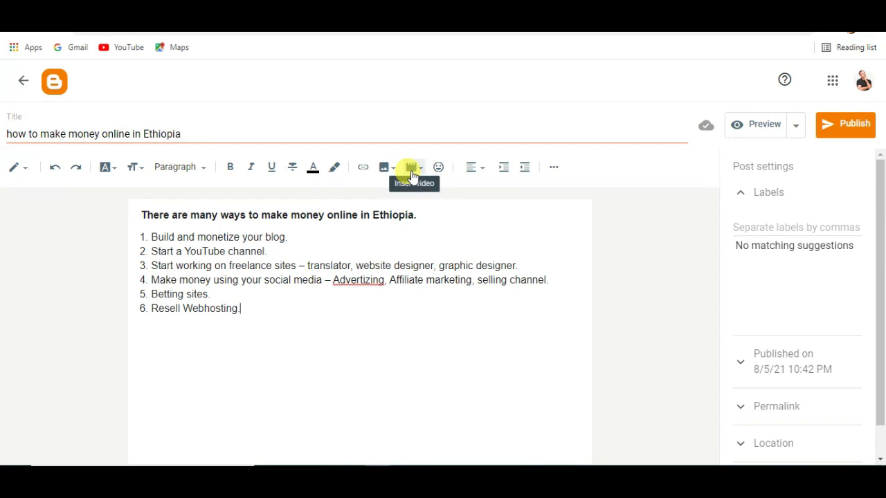
# Step: Search YouTube via Insert video for 'make money online in ethiopia 2021' and pick the first result
pyautogui.click(412, 170)
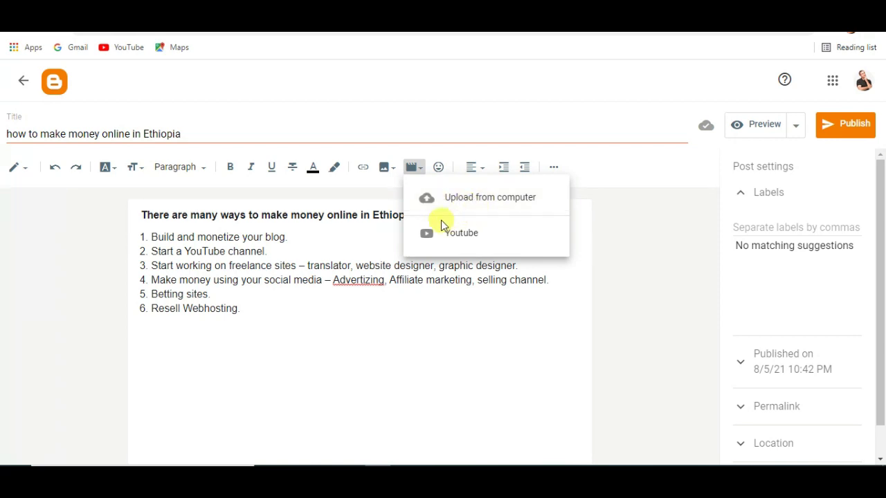
pyautogui.click(492, 238)
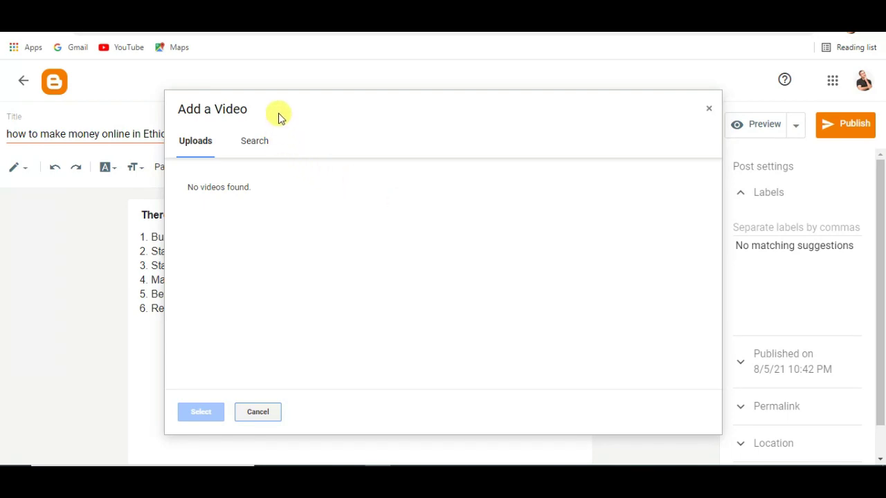
pyautogui.click(256, 149)
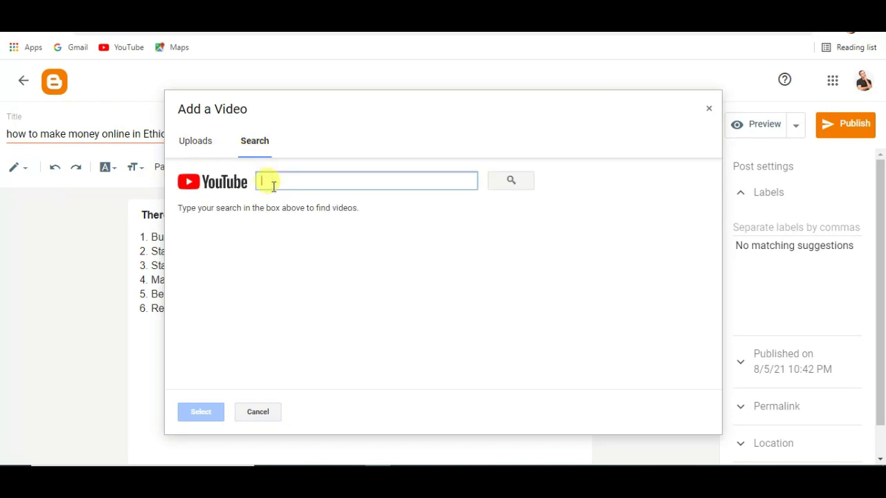
pyautogui.write('m')
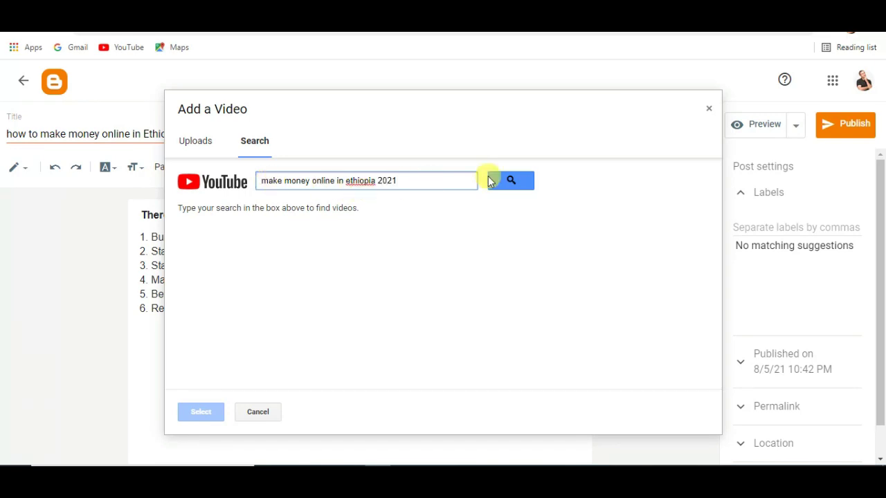
pyautogui.click(517, 180)
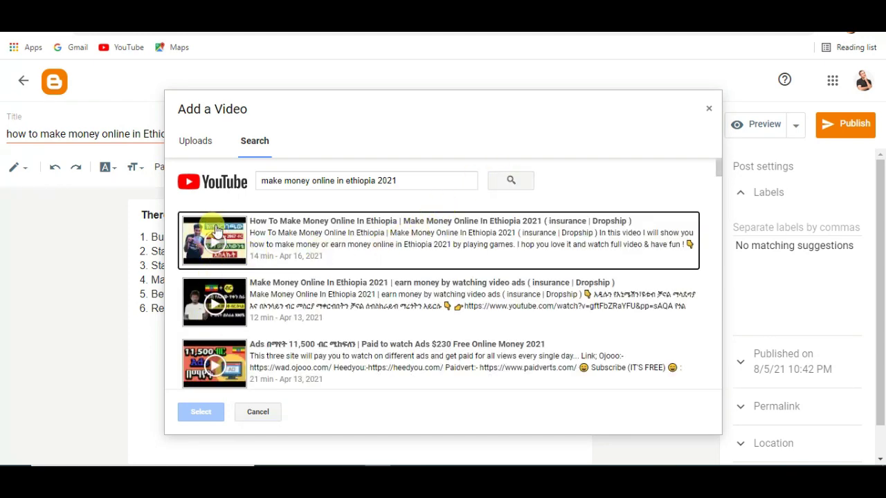
pyautogui.click(412, 181)
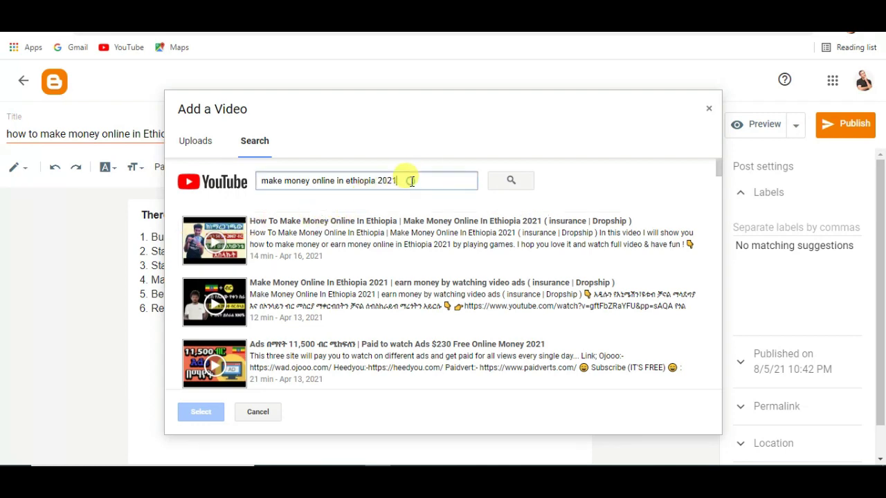
pyautogui.click(209, 244)
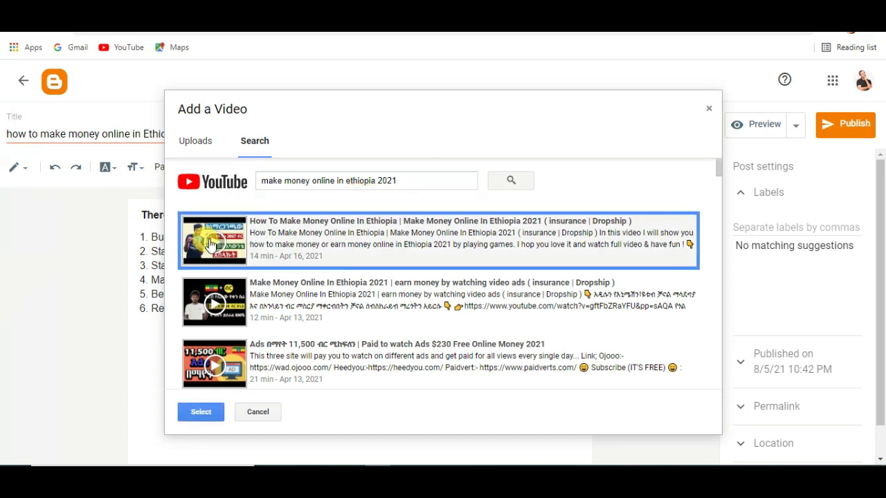
# Step: Insert the selected YouTube video below the list and drag its handle to widen it
pyautogui.click(201, 412)
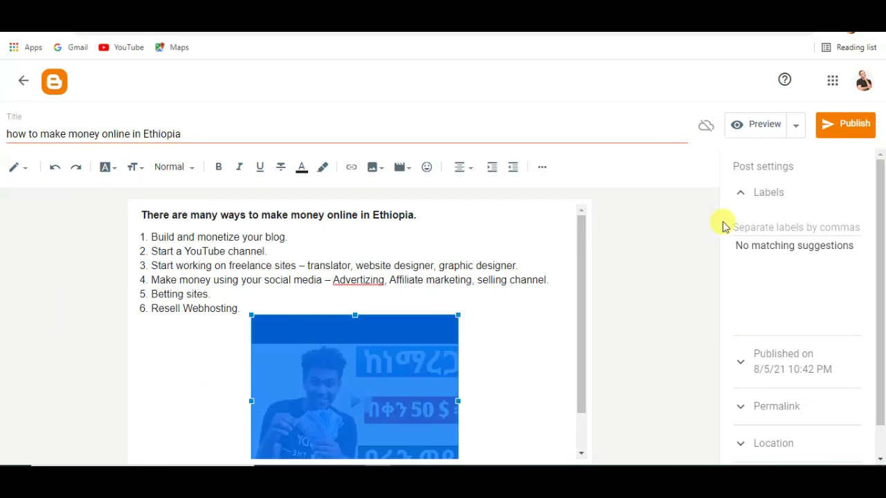
pyautogui.scroll(-2, 880, 237)
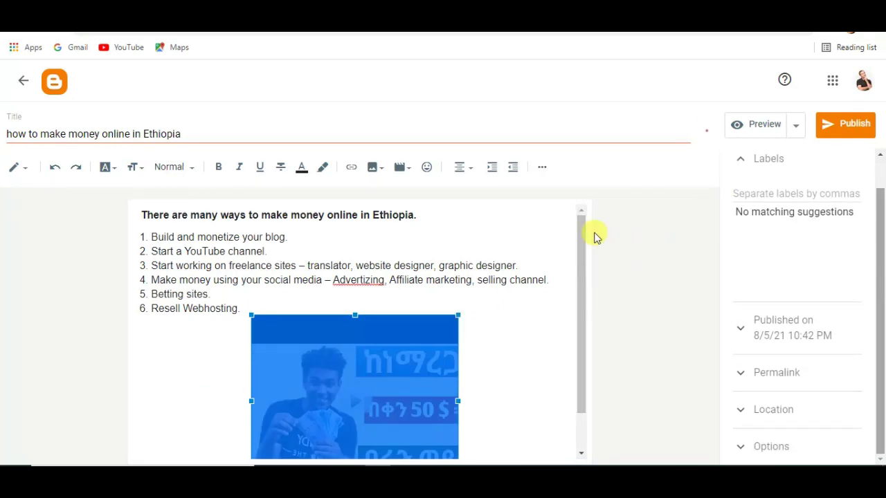
pyautogui.scroll(-1, 579, 249)
pyautogui.moveTo(580, 250); pyautogui.dragTo(582, 277)
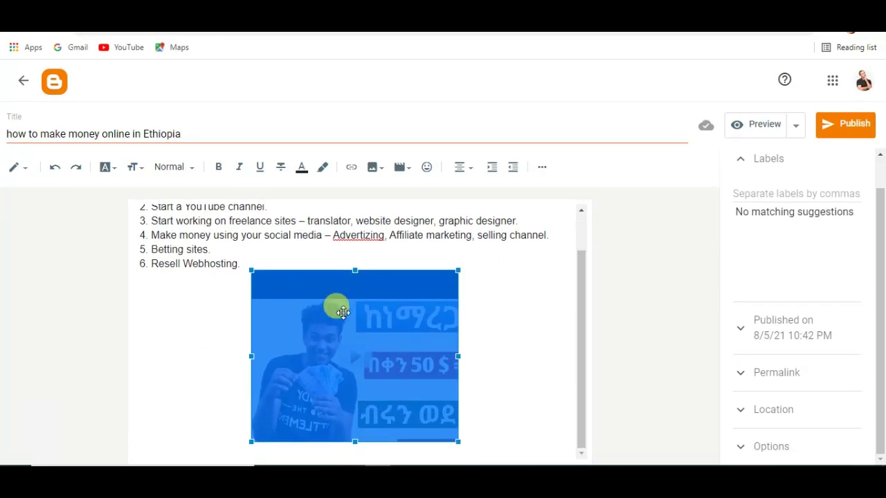
pyautogui.moveTo(454, 356); pyautogui.dragTo(499, 348)
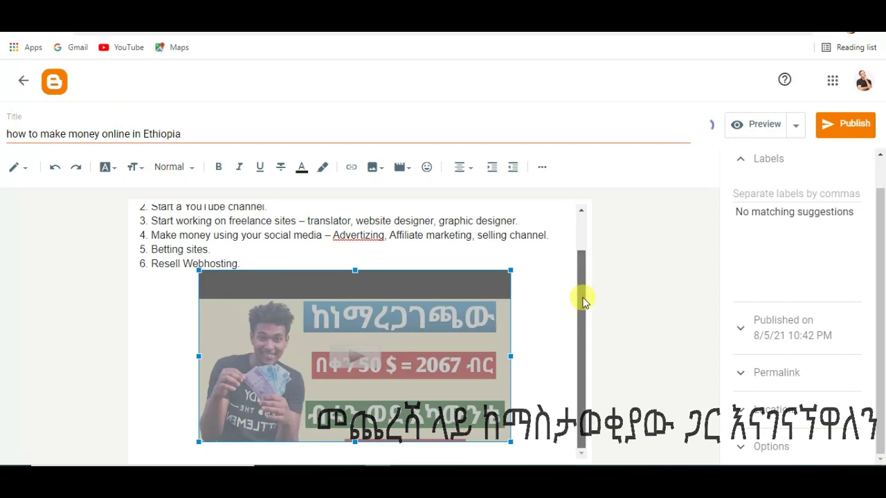
pyautogui.scroll(1, 583, 296)
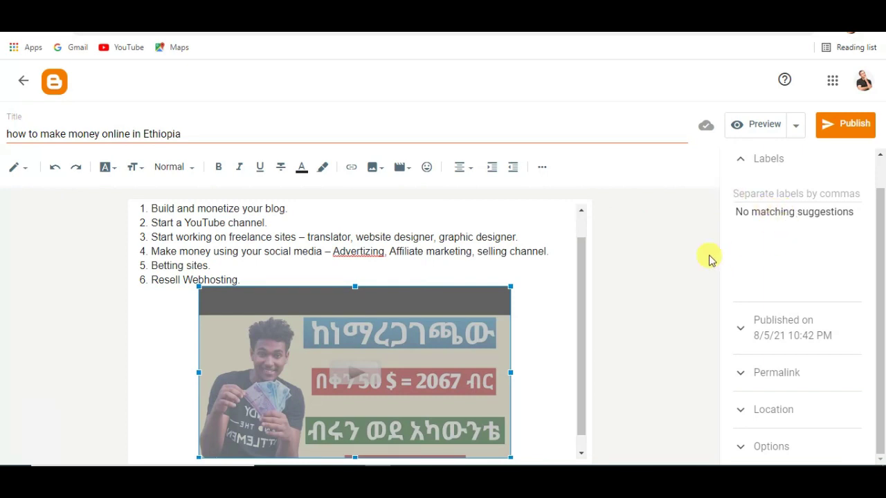
pyautogui.scroll(1, 879, 208)
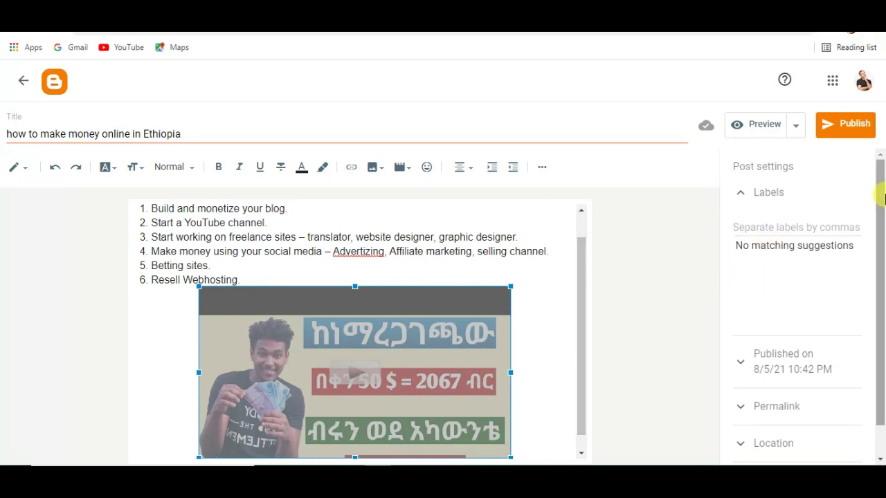
# Step: Publish and confirm the 'how to make money online in Ethiopia' post, then switch to the blog tab
pyautogui.click(841, 130)
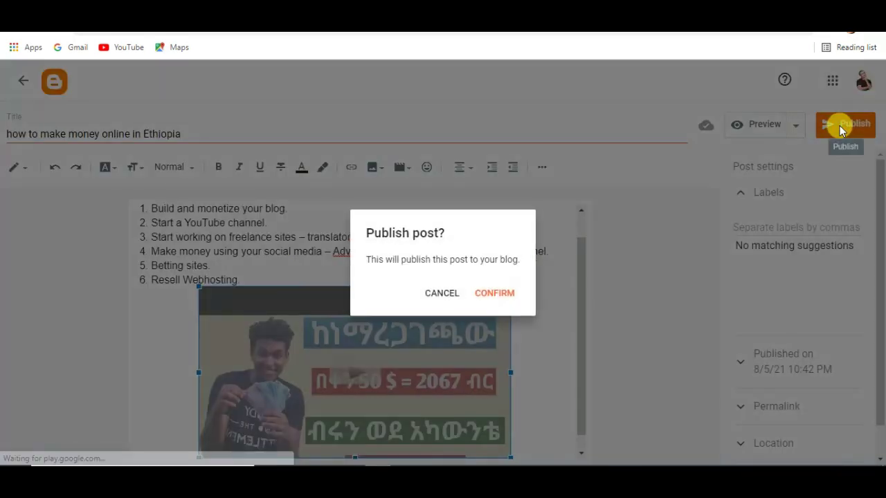
pyautogui.click(489, 294)
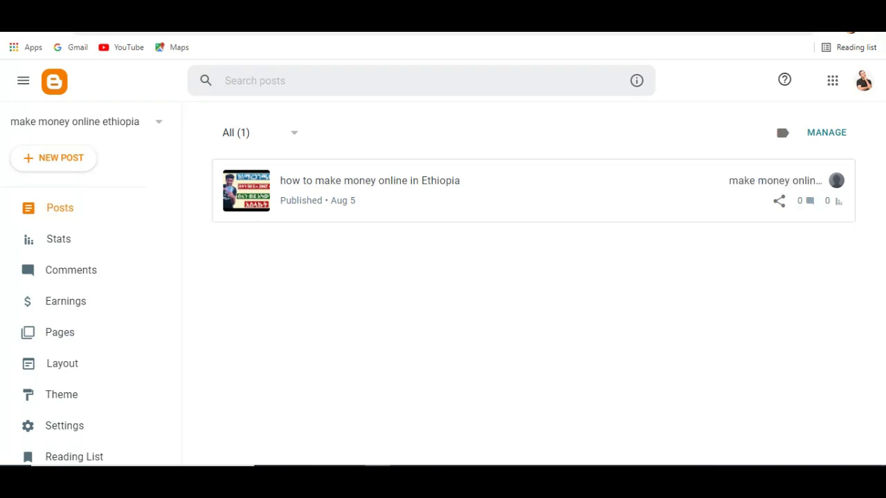
pyautogui.hotkey('ctrl', 'Tab')
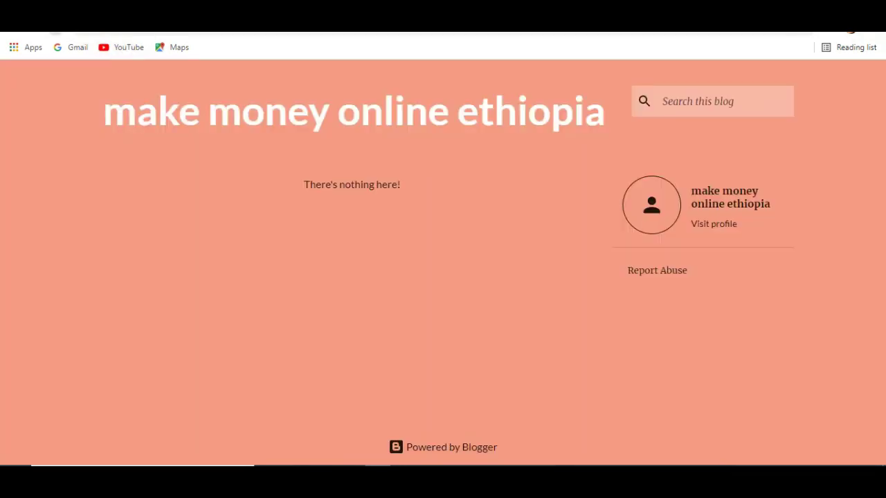
# Step: Reload the live blog and scroll to find the newly published post
pyautogui.press('F5')
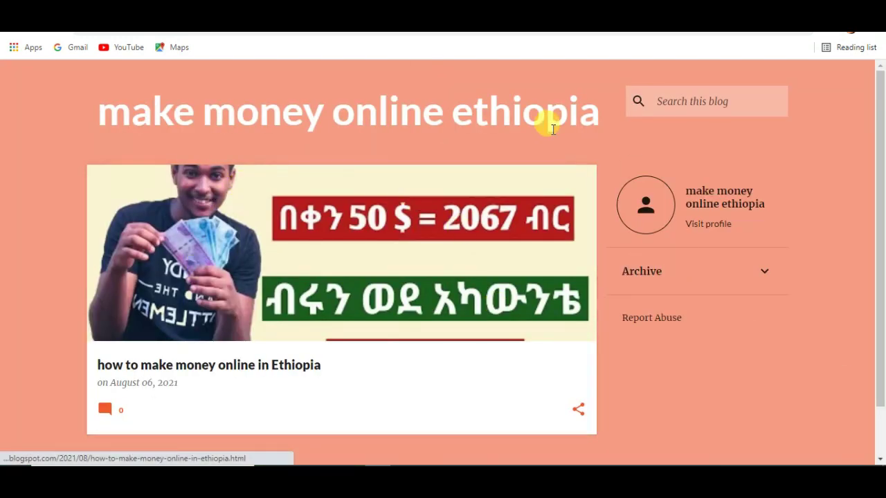
pyautogui.moveTo(880, 168); pyautogui.dragTo(879, 231)
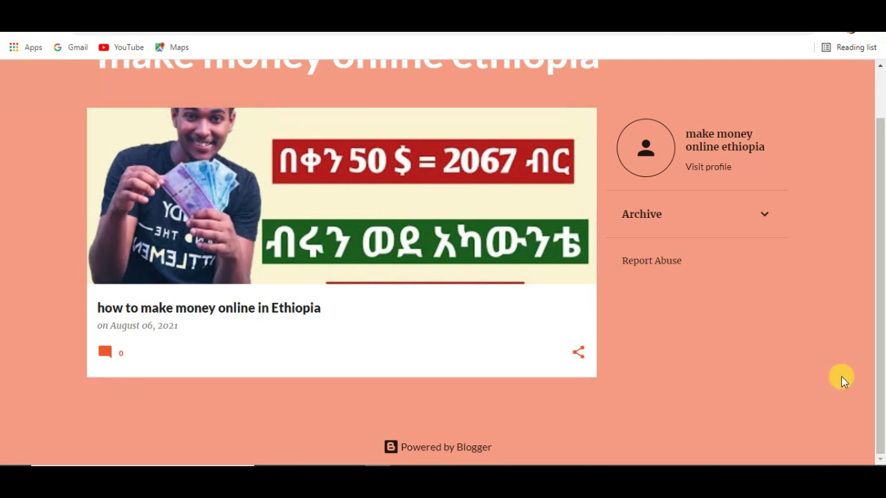
pyautogui.moveTo(879, 332); pyautogui.dragTo(876, 263)
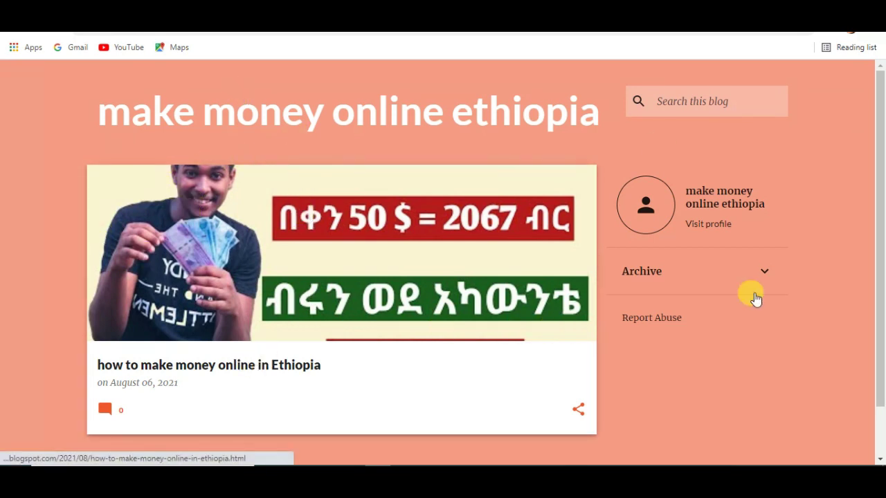
pyautogui.scroll(-1, 881, 277)
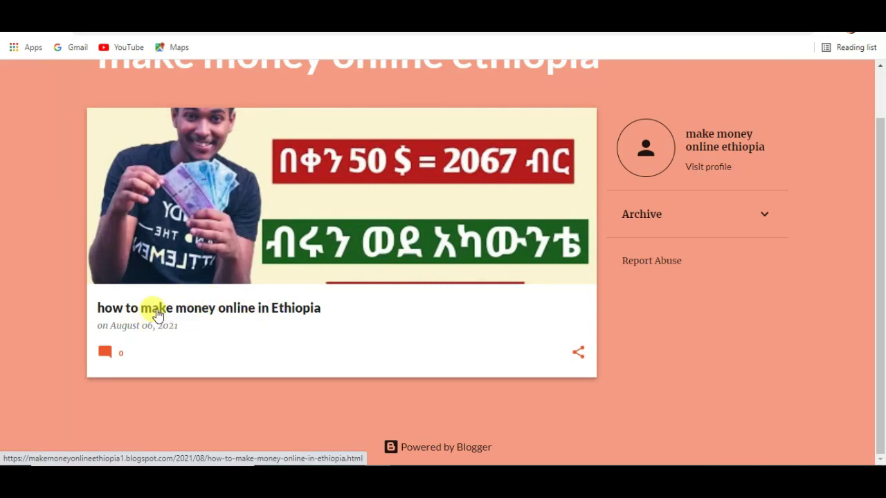
# Step: Open the post's own page, review its video and six-item list, then go back
pyautogui.click(157, 315)
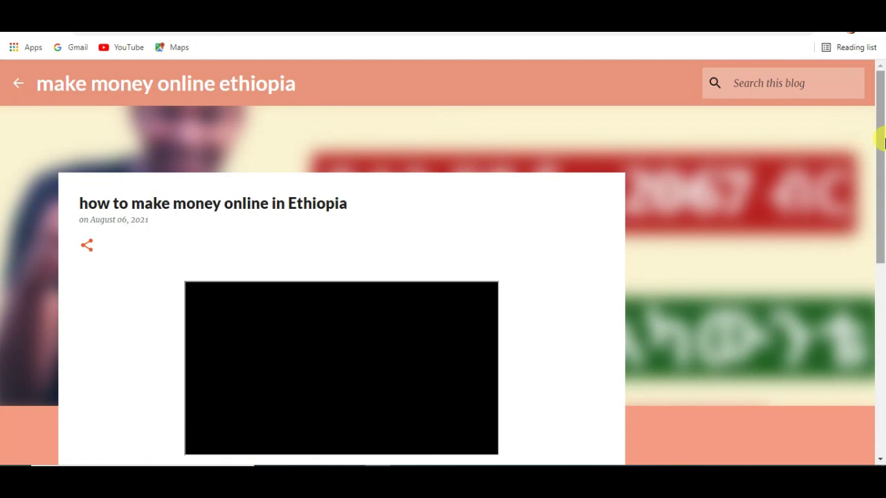
pyautogui.moveTo(882, 142); pyautogui.dragTo(881, 279)
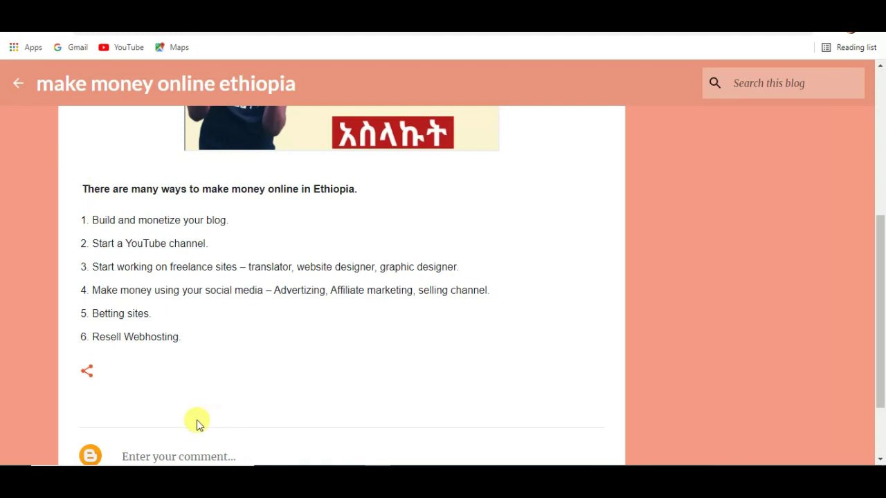
pyautogui.moveTo(880, 346); pyautogui.dragTo(882, 210)
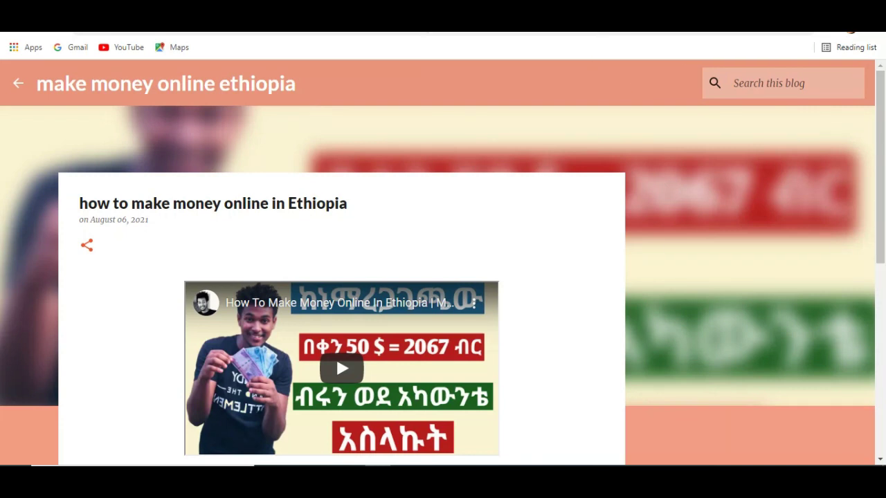
pyautogui.hotkey('alt', 'Left')
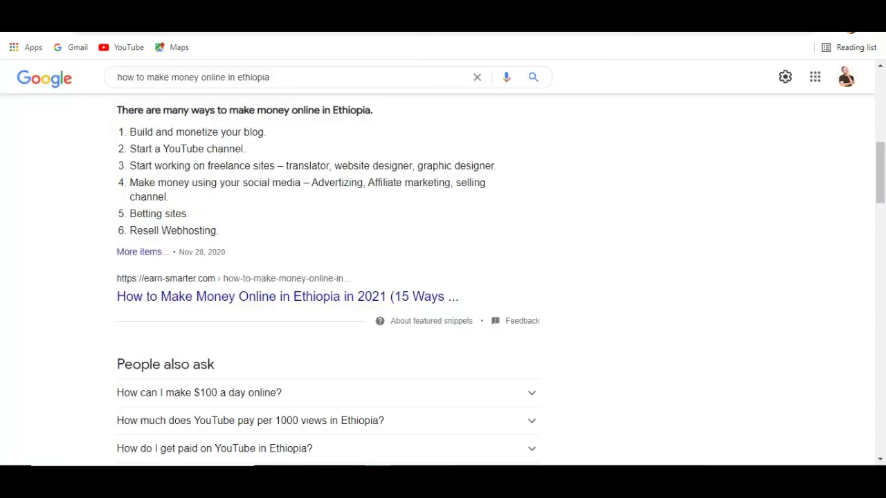
# Step: Go back once more to the Google results for 'how to make money online in ethiopia'
pyautogui.hotkey('alt', 'Left')
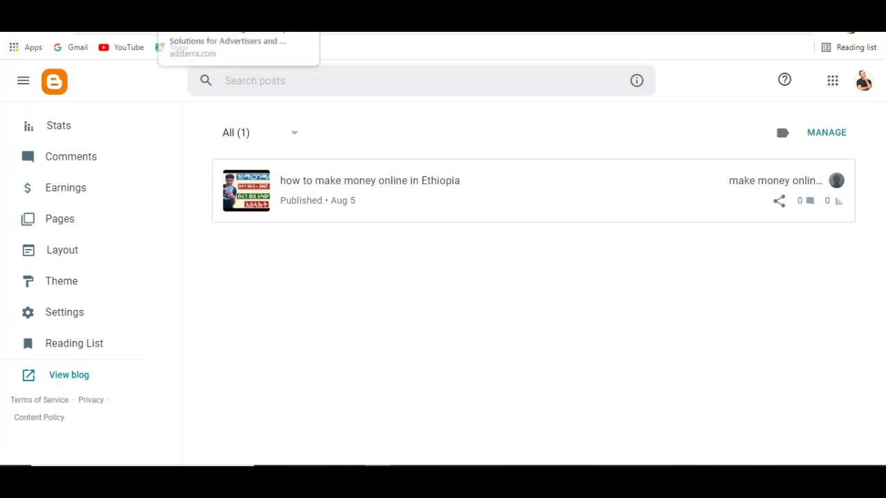
pyautogui.click(207, 27)
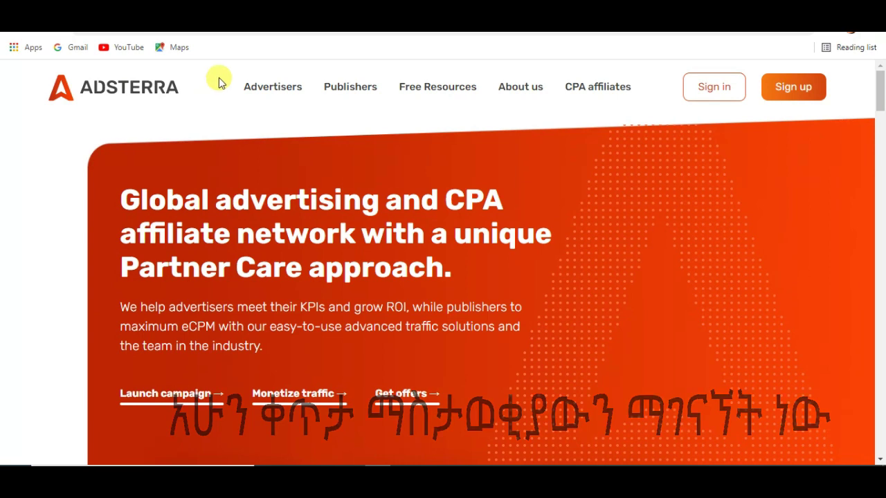
# Step: Return to the Adsterra homepage and choose Sign up → As a publisher
pyautogui.click(387, 21)
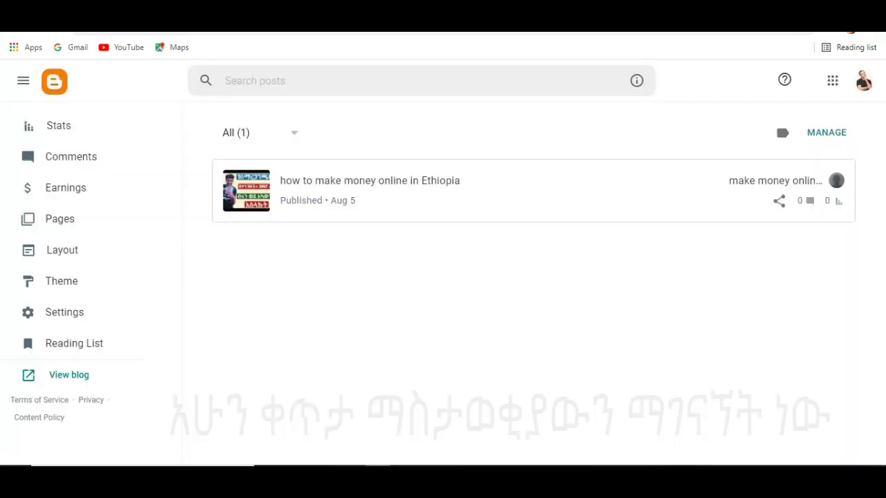
pyautogui.hotkey('ctrl', 'Tab')
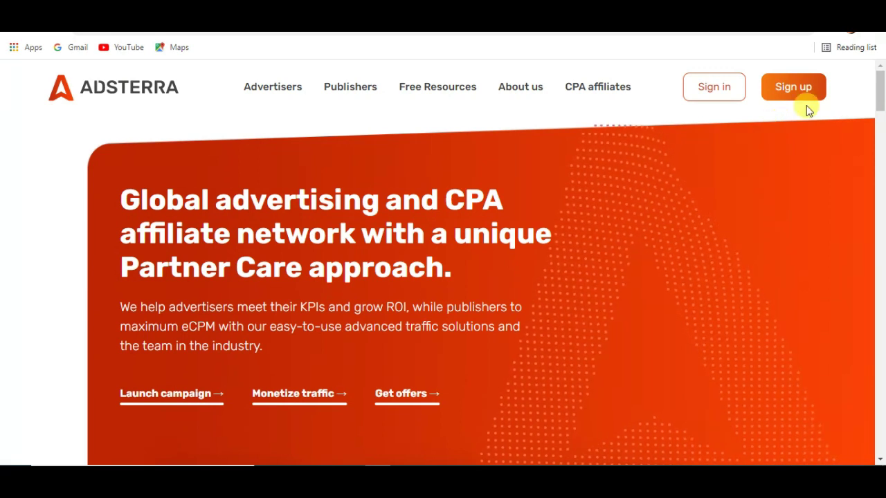
pyautogui.click(787, 98)
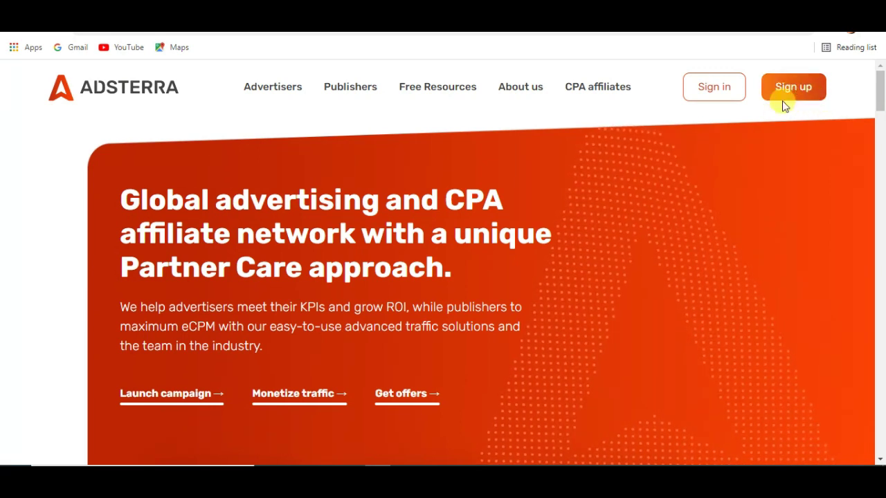
pyautogui.click(793, 89)
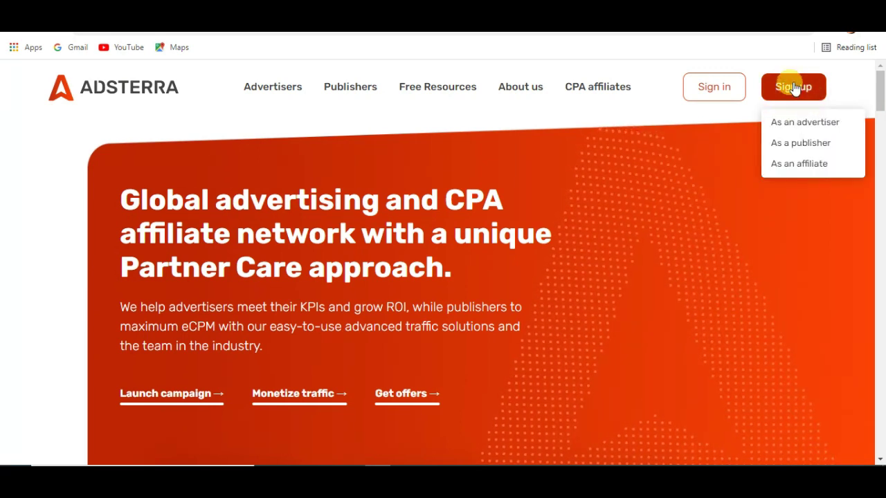
pyautogui.click(803, 145)
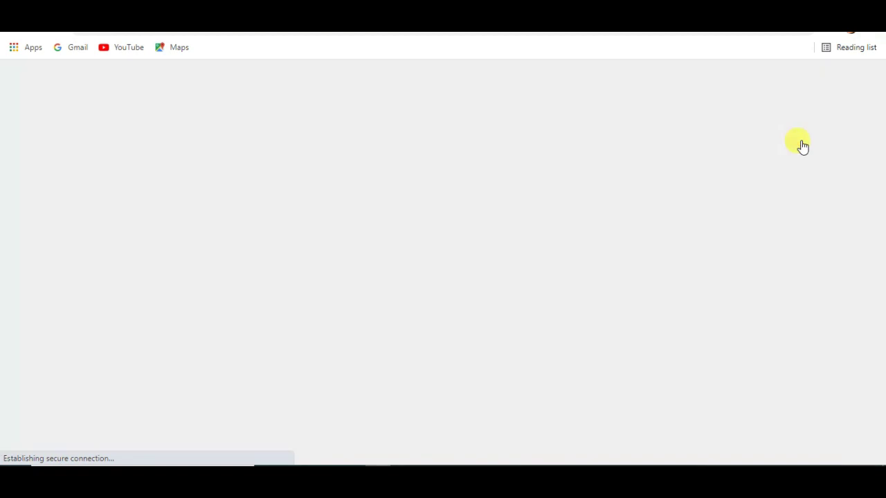
pyautogui.scroll(-1, 881, 151)
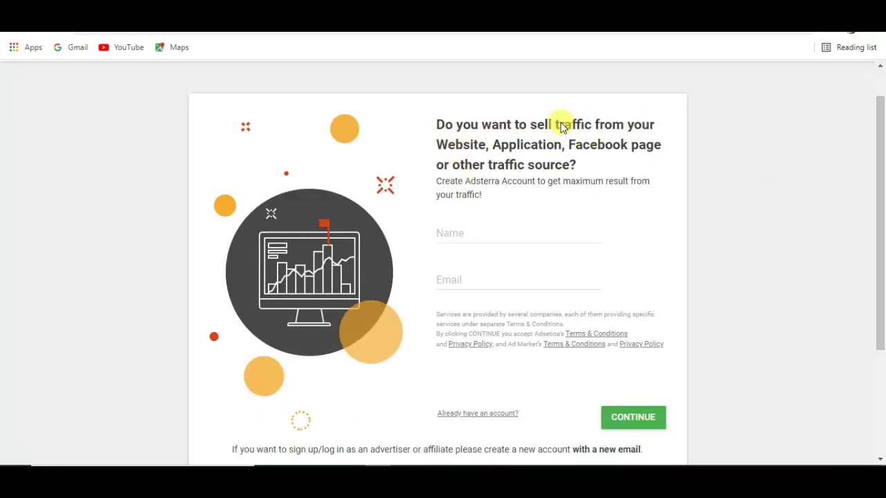
# Step: Enter the account holder's name and e-mail address, then continue to the next registration step
pyautogui.click(462, 238)
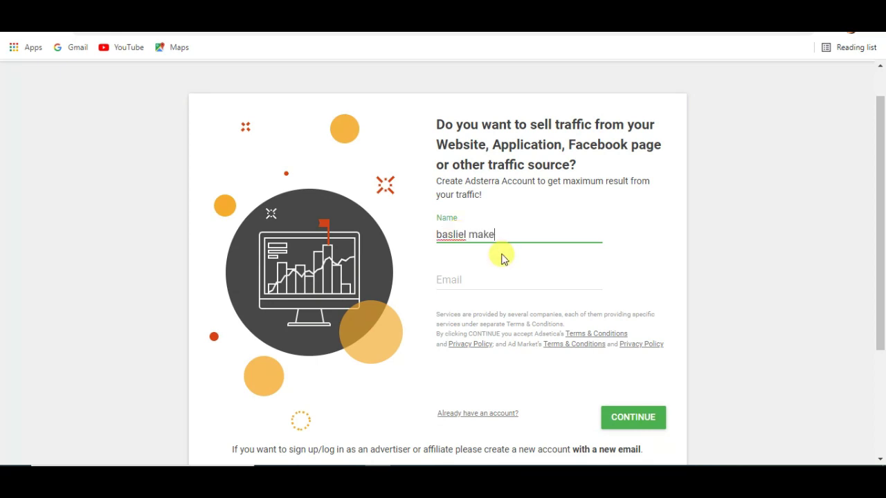
pyautogui.click(463, 287)
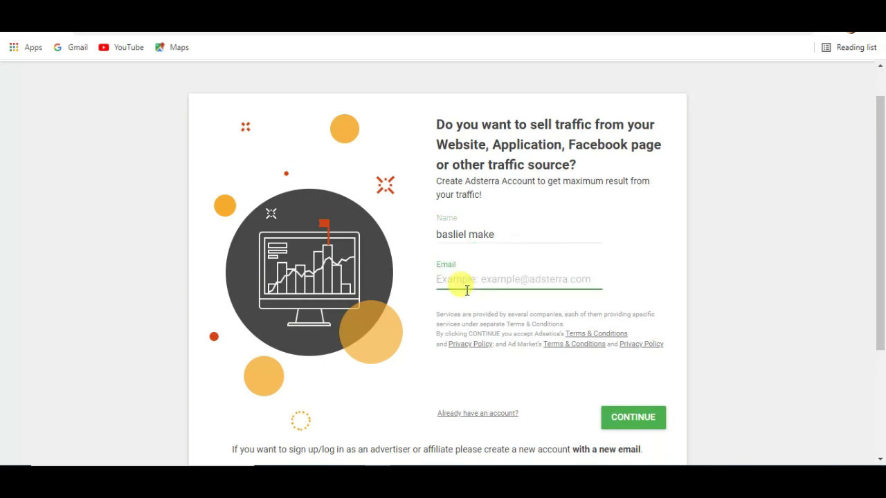
pyautogui.hotkey('ctrl', 'v')
pyautogui.hotkey('ctrl', 'a')
pyautogui.hotkey('ctrl', 'v')
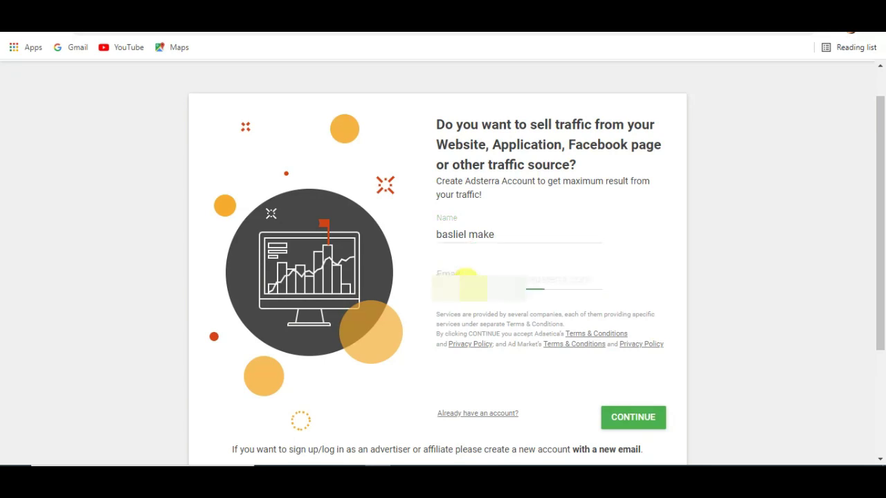
pyautogui.click(624, 418)
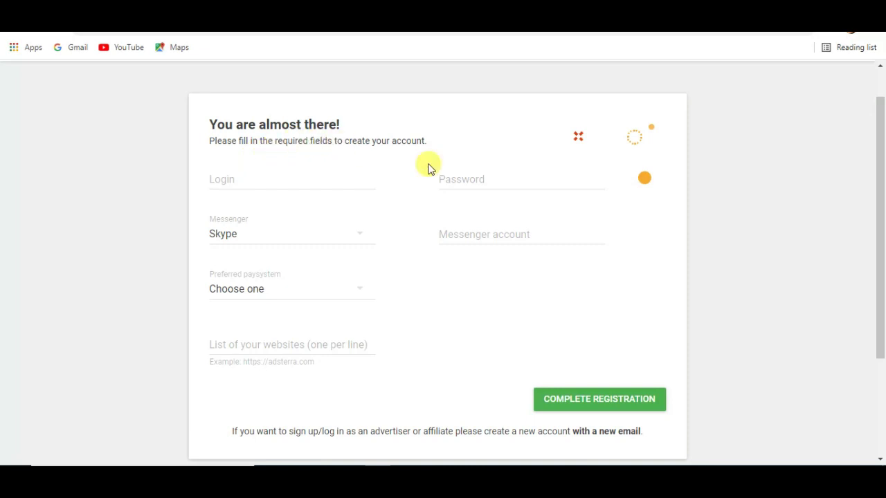
# Step: Fill in the registration login name and password
pyautogui.click(251, 175)
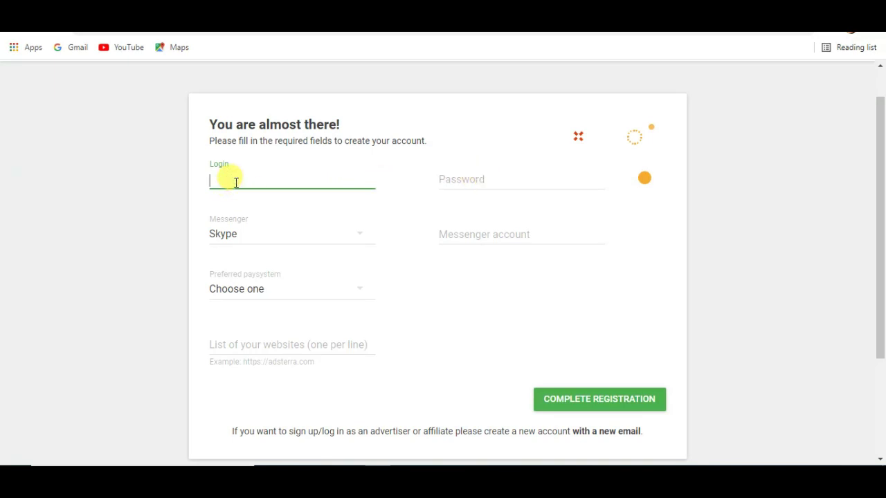
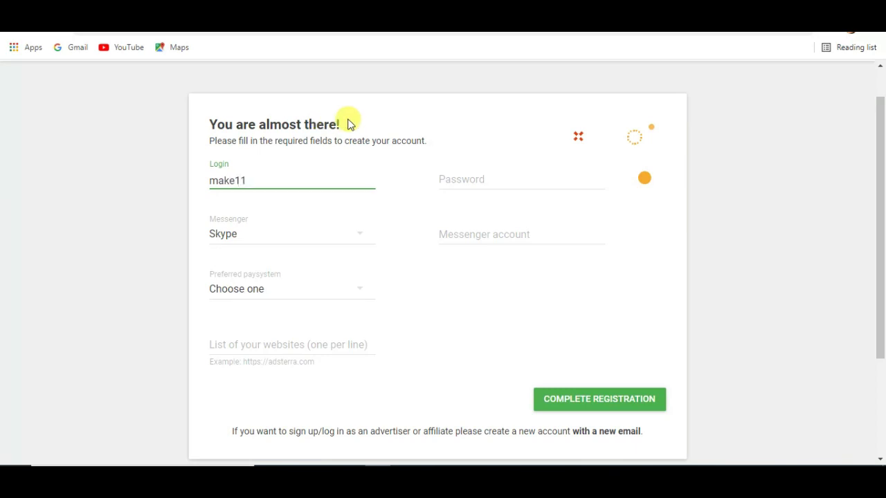
pyautogui.click(502, 180)
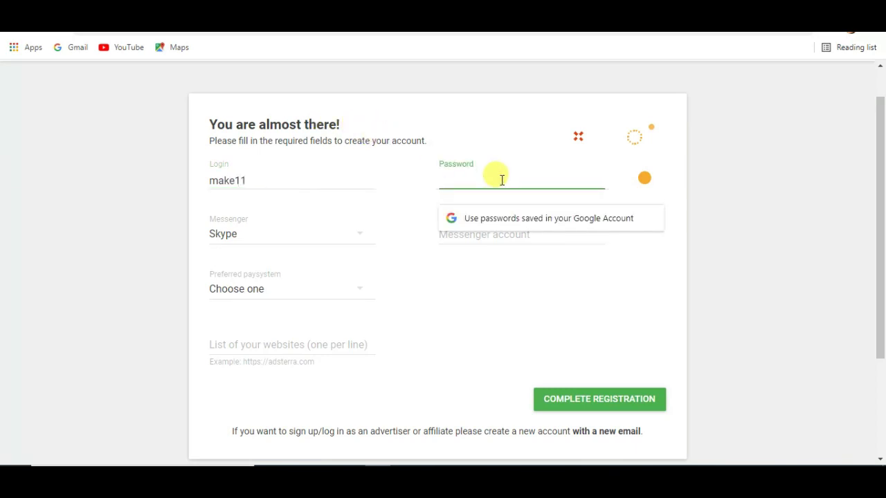
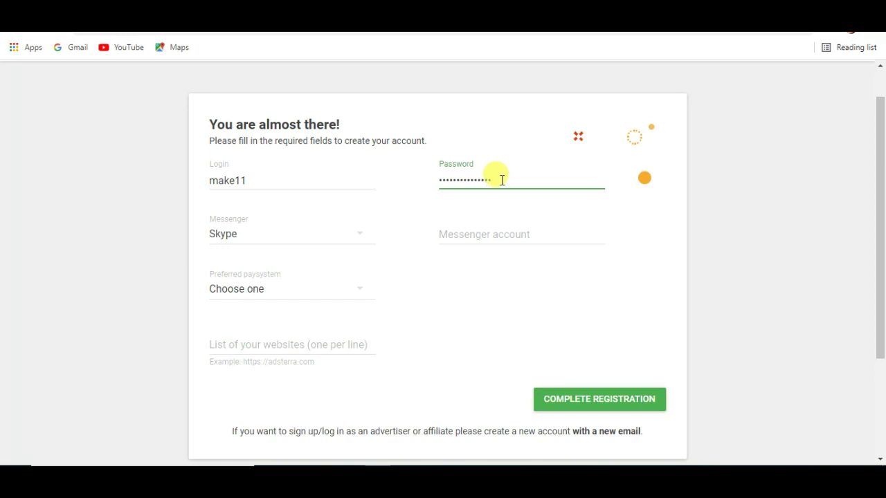
# Step: Set the messenger to Facebook with its account handle and choose WireTransfer as the payment system
pyautogui.click(278, 242)
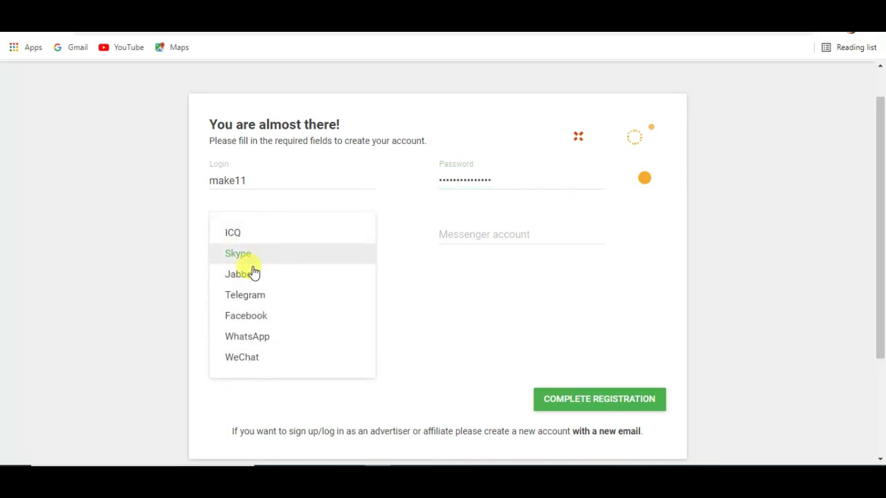
pyautogui.click(249, 318)
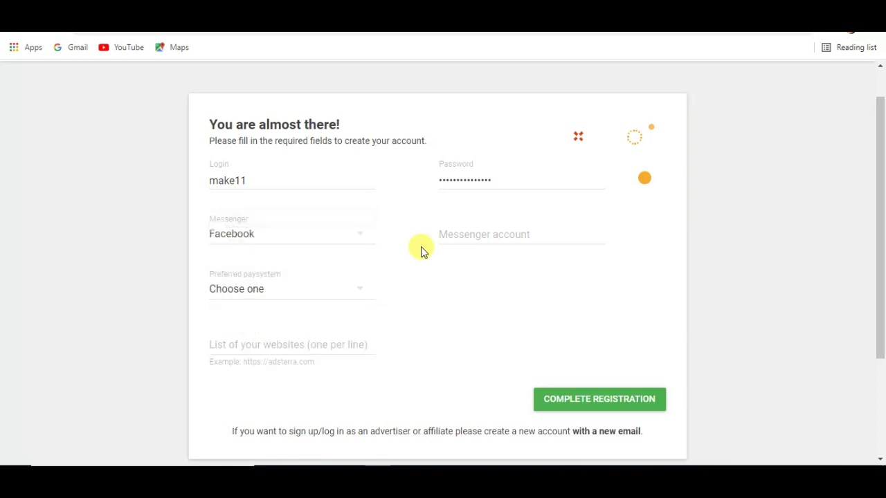
pyautogui.click(499, 231)
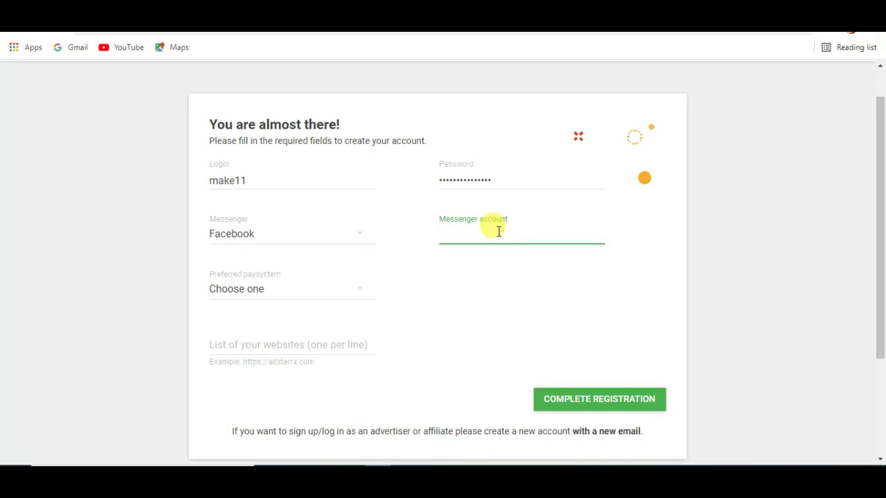
pyautogui.write('basliel12')
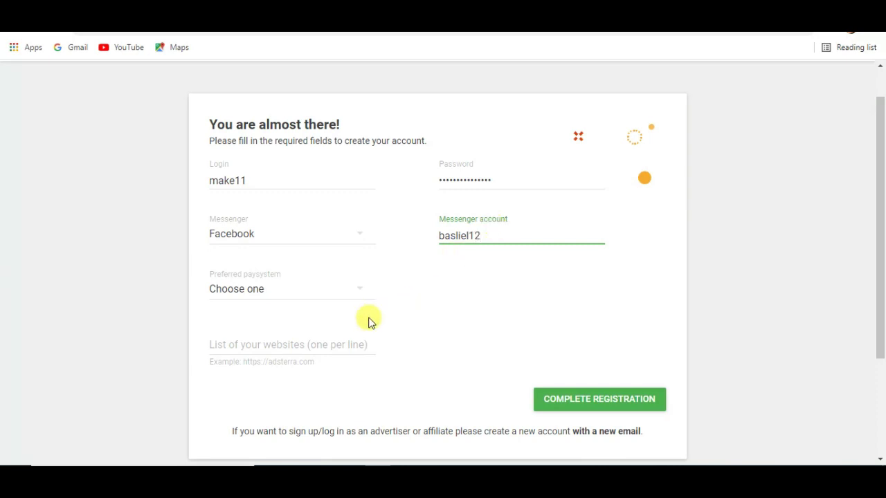
pyautogui.click(305, 298)
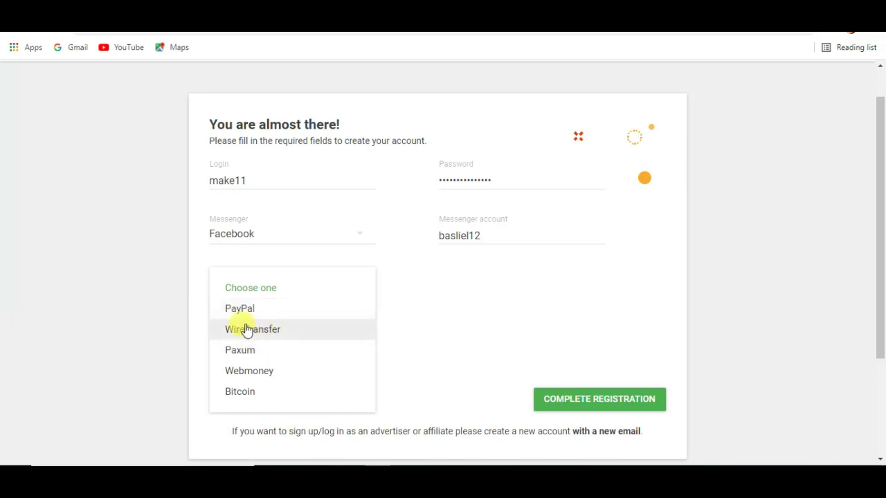
pyautogui.click(286, 330)
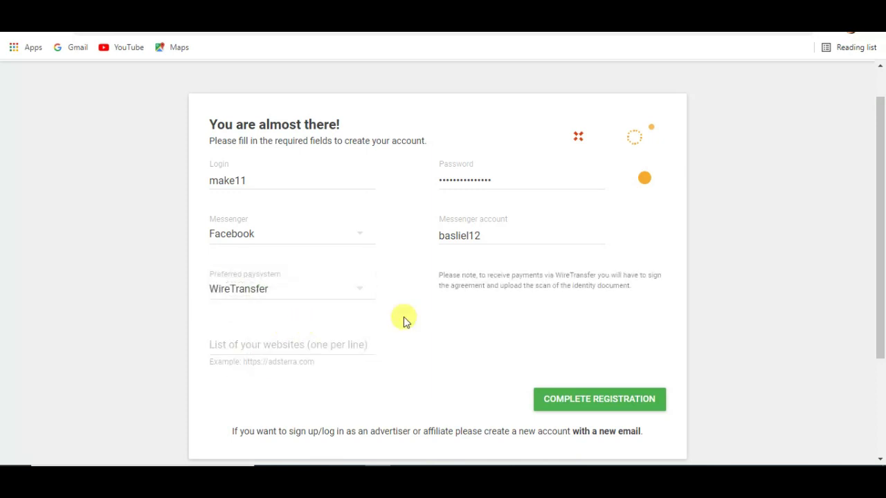
pyautogui.click(253, 339)
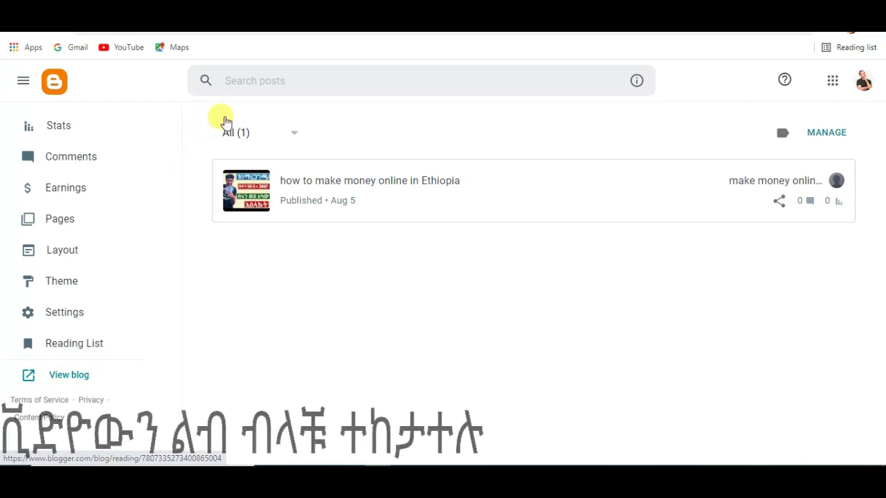
# Step: Copy the live blog's web address from its front page and close it to return to the Adsterra form
pyautogui.click(75, 376)
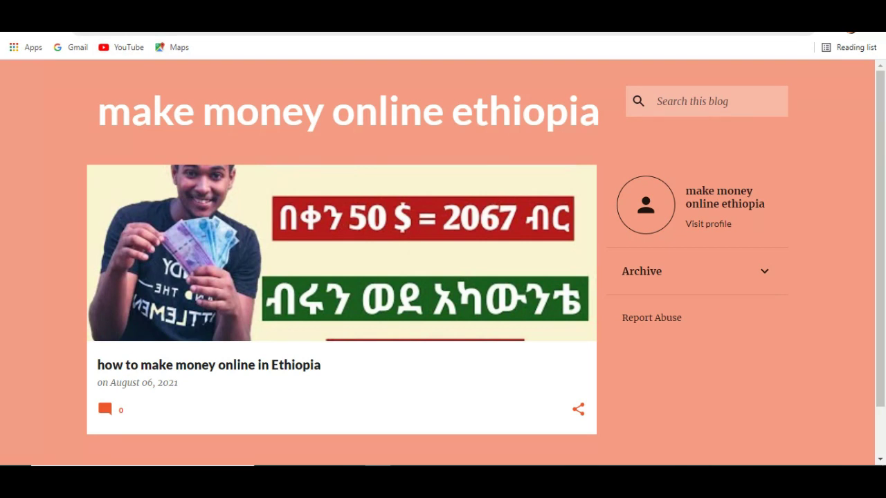
pyautogui.hotkey('ctrl', 'l')
pyautogui.rightClick(142, 28)
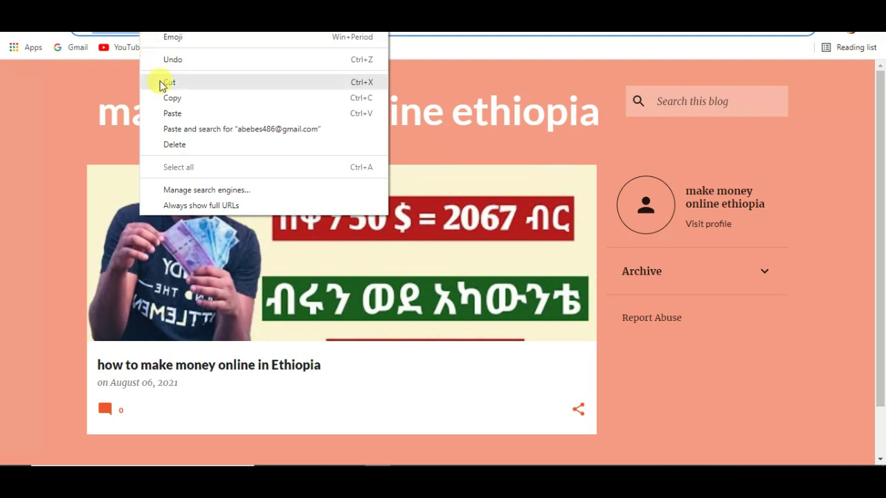
pyautogui.click(172, 98)
pyautogui.click(299, 87)
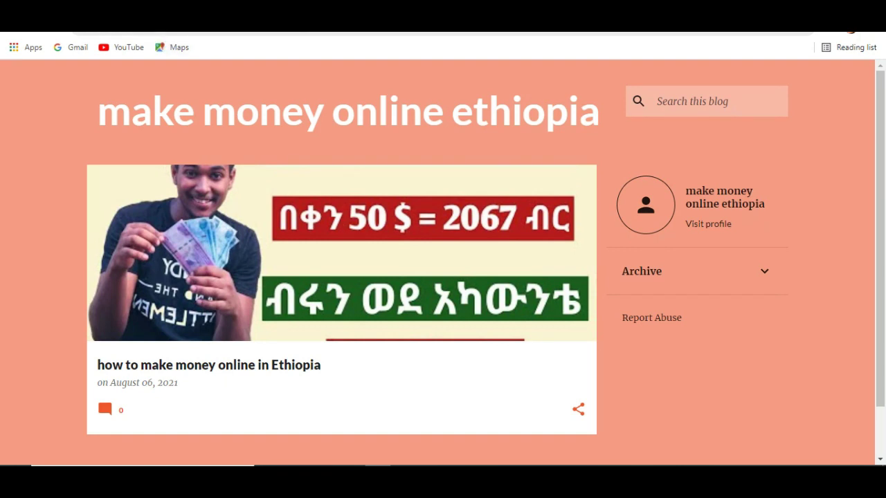
pyautogui.click(104, 372)
pyautogui.hotkey('ctrl', 'l')
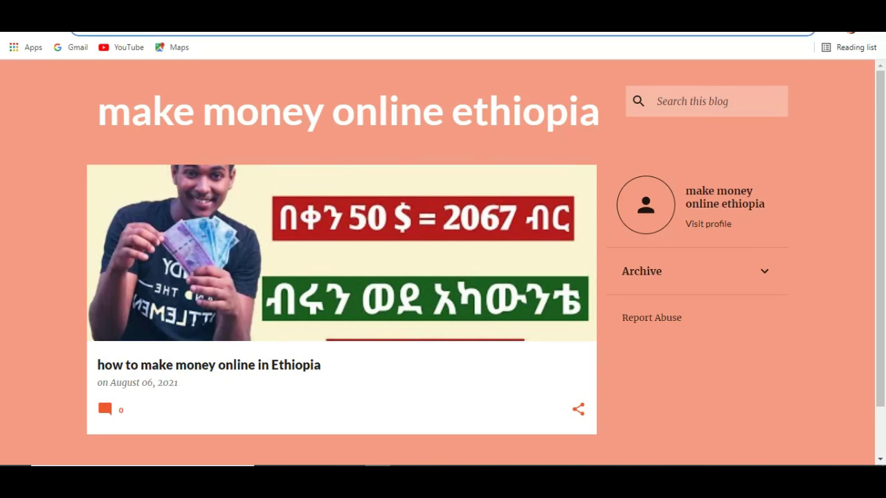
pyautogui.hotkey('ctrl', 'w')
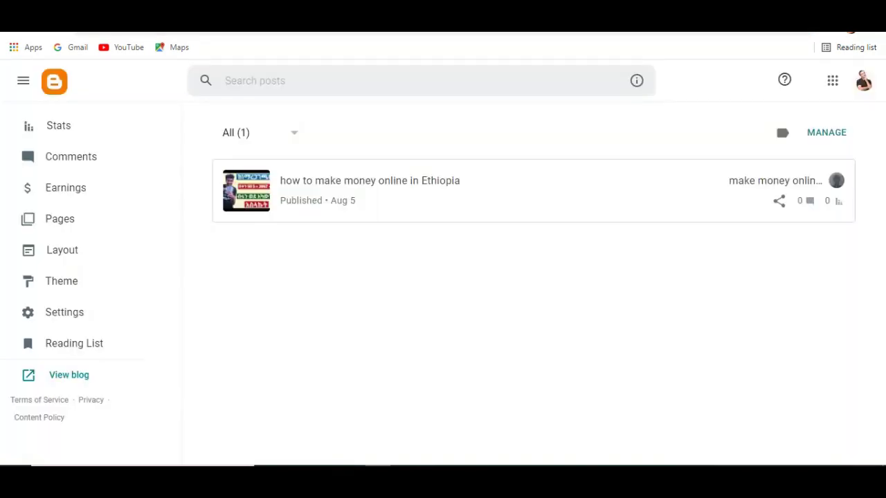
pyautogui.hotkey('ctrl', 'w')
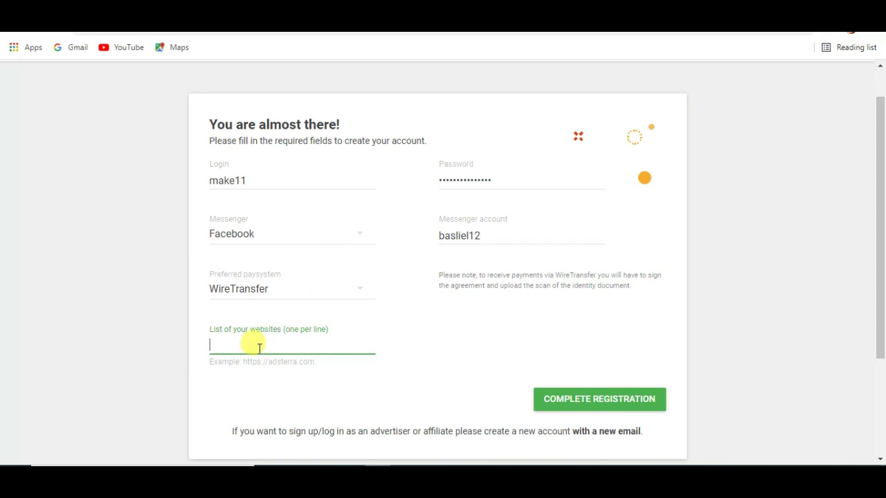
# Step: Paste the blog's address into the websites field and complete the registration
pyautogui.rightClick(259, 346)
pyautogui.click(291, 242)
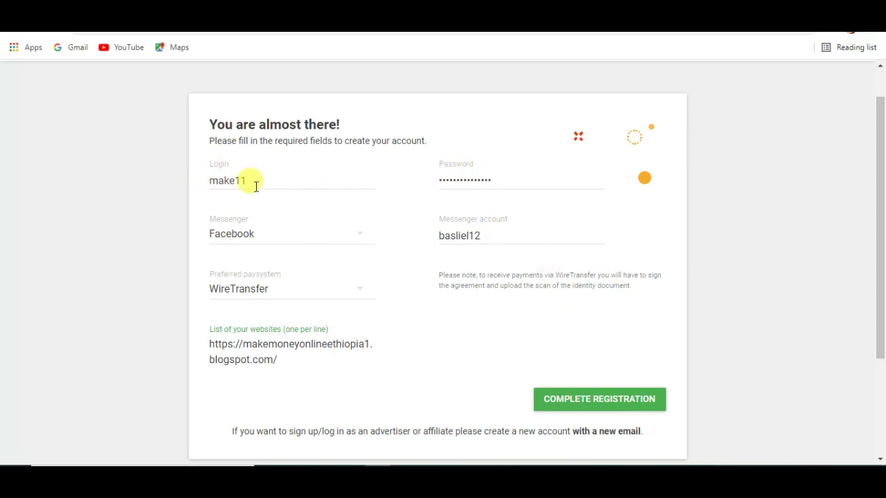
pyautogui.click(571, 401)
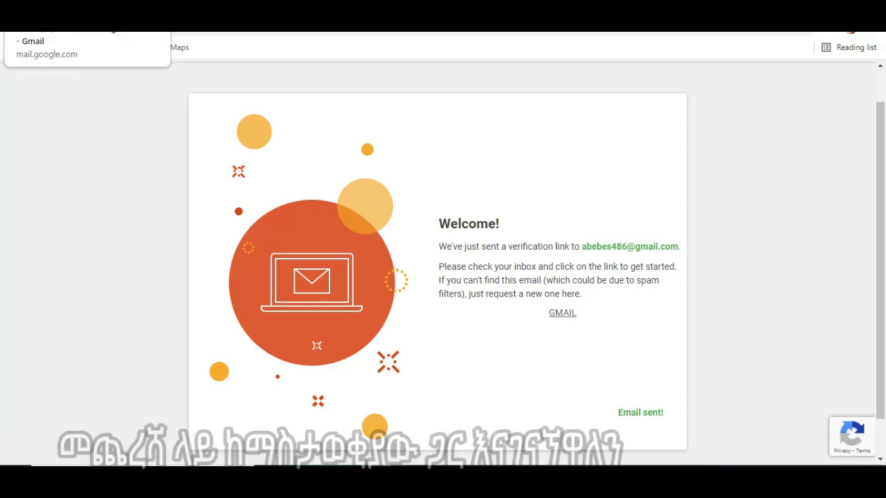
# Step: Open the Adsterra Team email in Gmail and follow its Confirm E-mail link
pyautogui.click(83, 20)
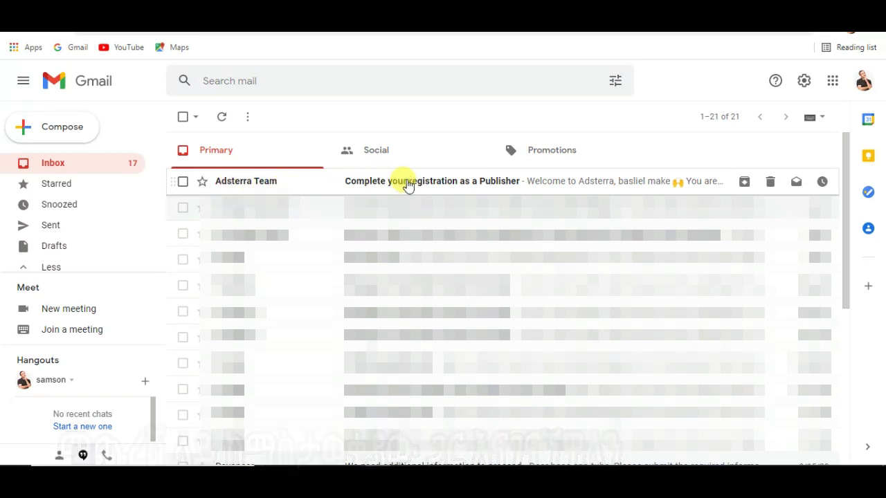
pyautogui.click(409, 183)
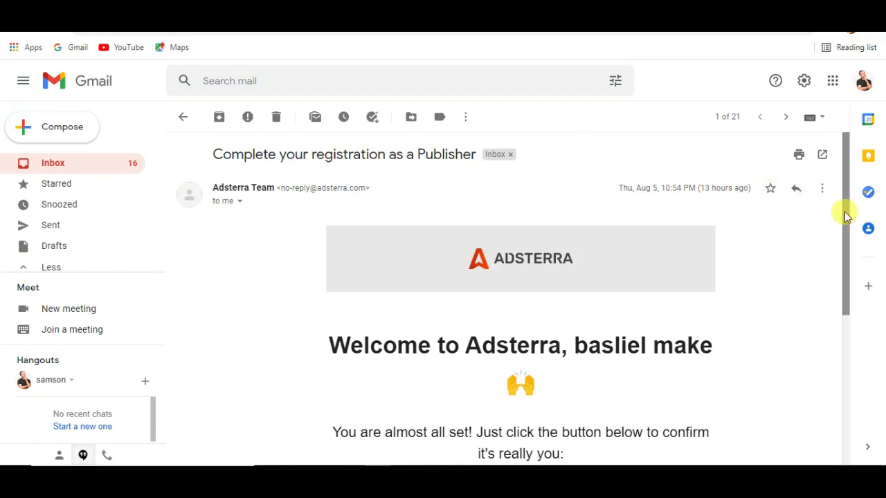
pyautogui.moveTo(844, 223); pyautogui.dragTo(844, 337)
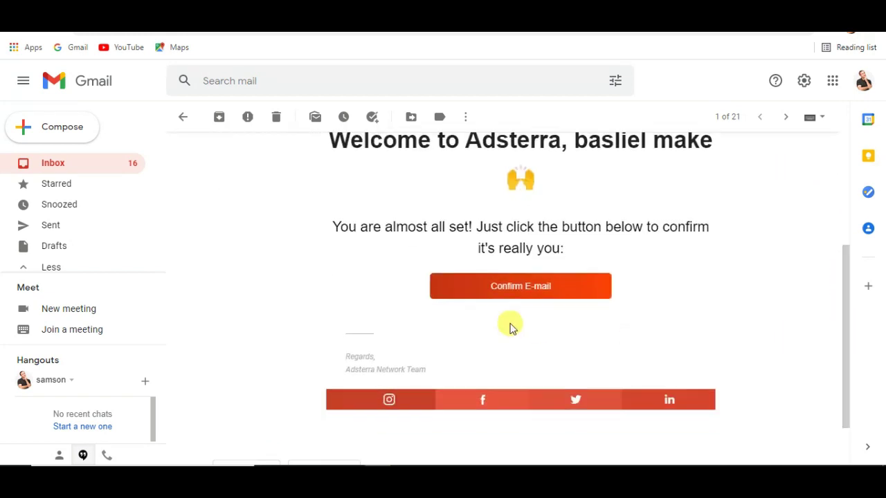
pyautogui.click(539, 288)
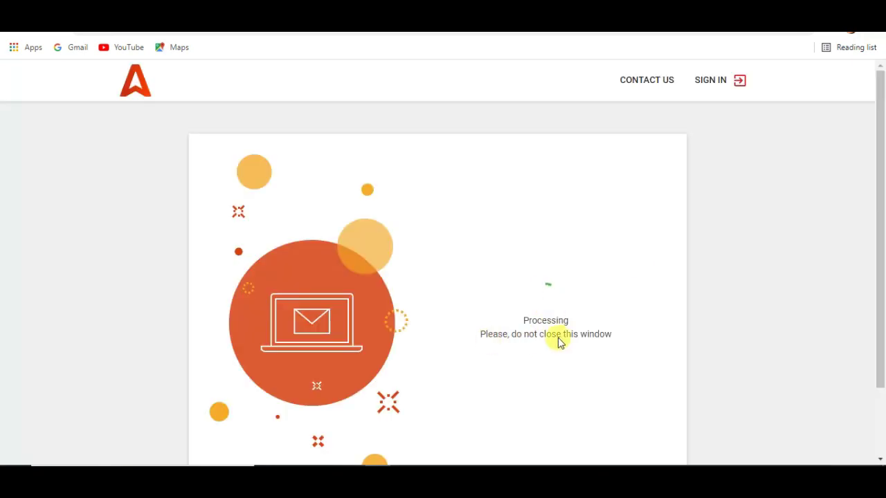
# Step: Enter the account login and password on the Sign in form and sign in
pyautogui.moveTo(883, 216); pyautogui.dragTo(882, 274)
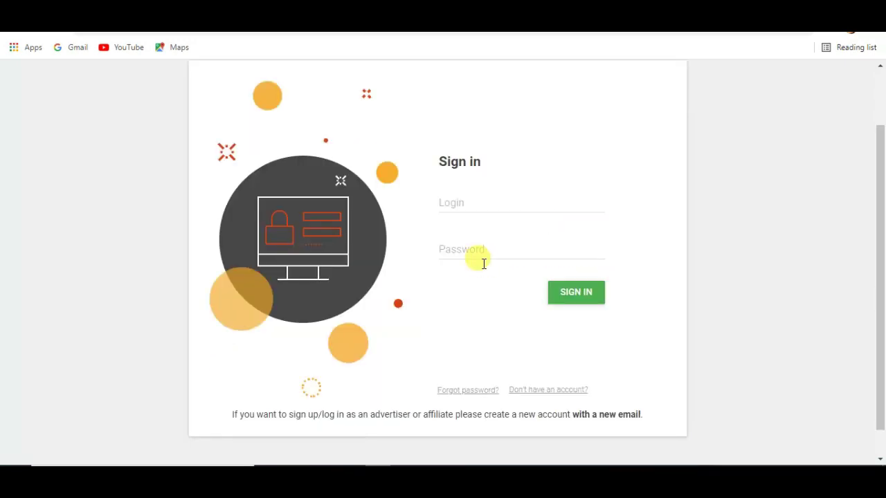
pyautogui.click(467, 206)
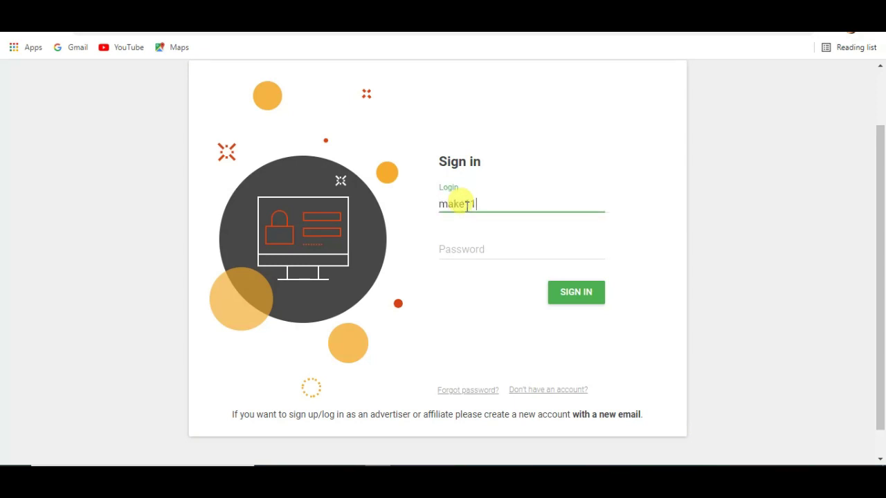
pyautogui.click(470, 244)
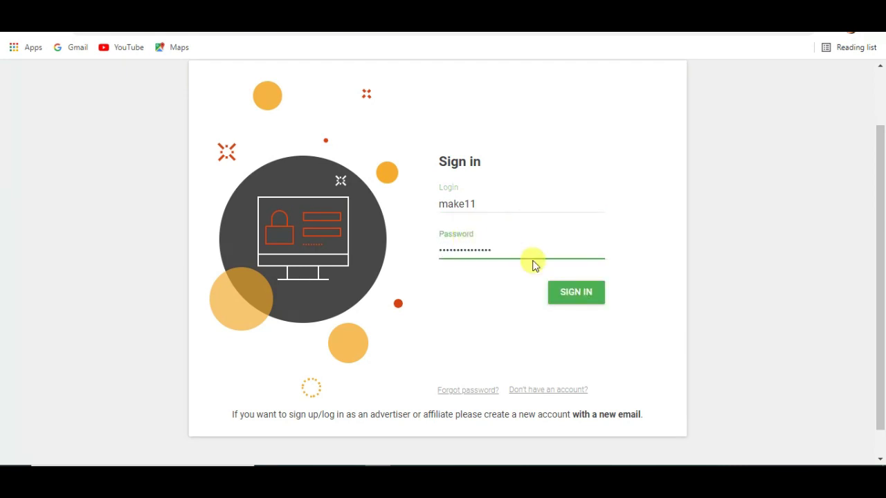
pyautogui.click(573, 299)
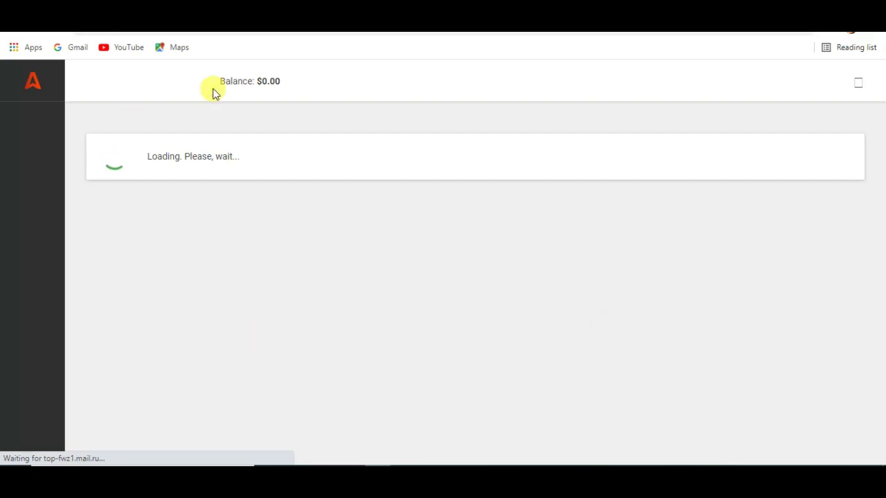
# Step: Go from the Dashboard to the Websites section and scroll to the empty website list
pyautogui.moveTo(236, 90)
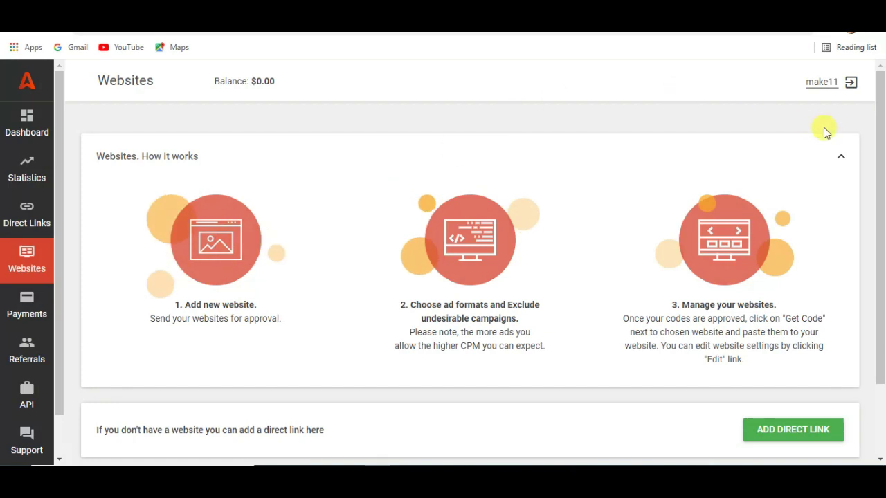
pyautogui.moveTo(883, 176)
pyautogui.mouseDown()
pyautogui.moveTo(877, 253)
pyautogui.moveTo(880, 159)
pyautogui.mouseUp()
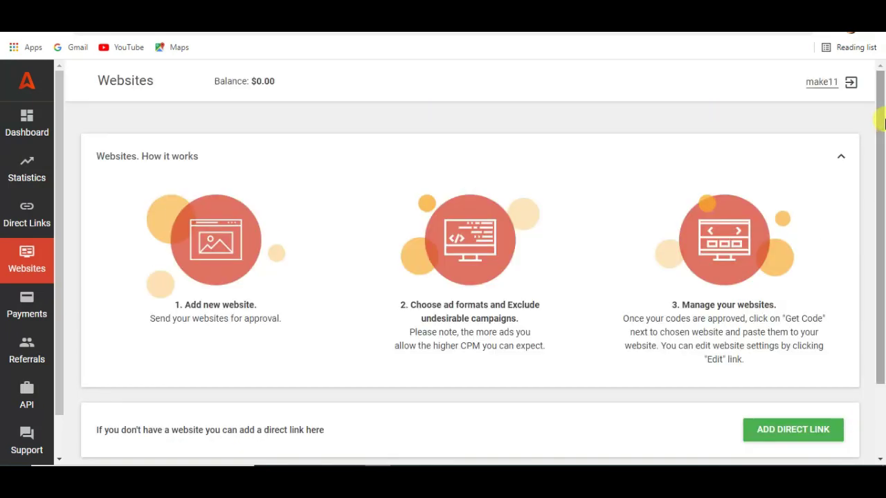
pyautogui.click(29, 124)
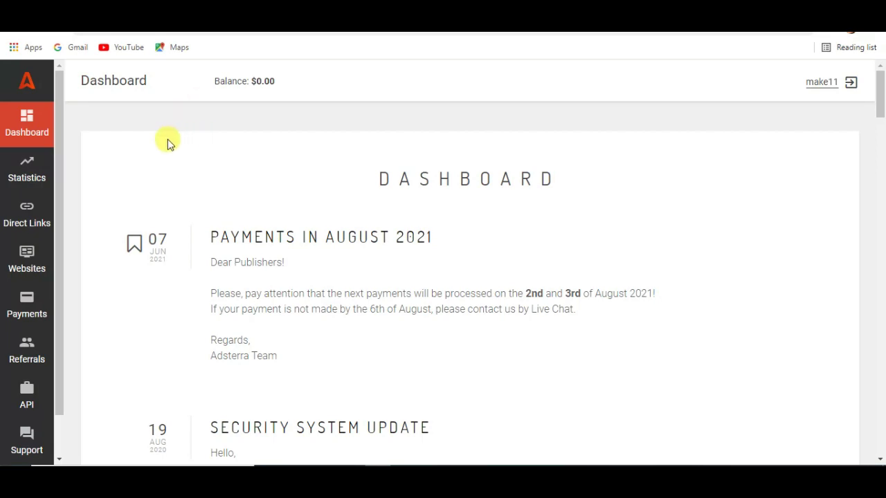
pyautogui.click(22, 262)
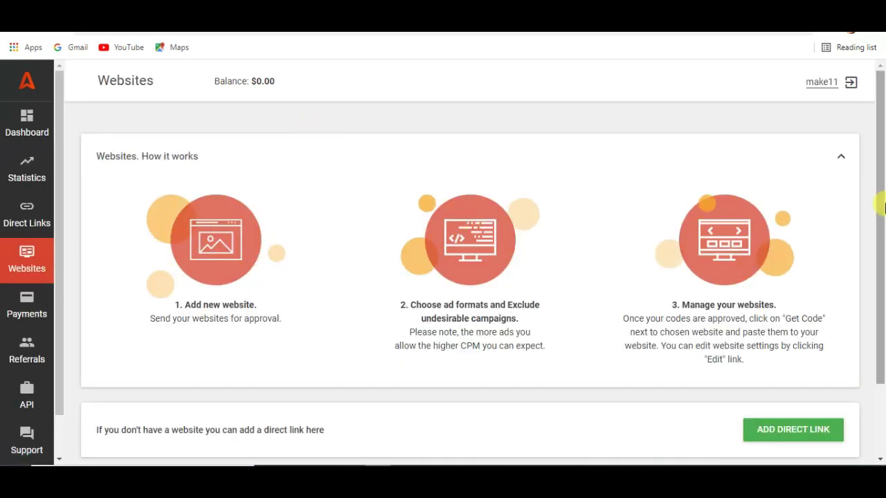
pyautogui.scroll(-2, 882, 325)
pyautogui.click(781, 344)
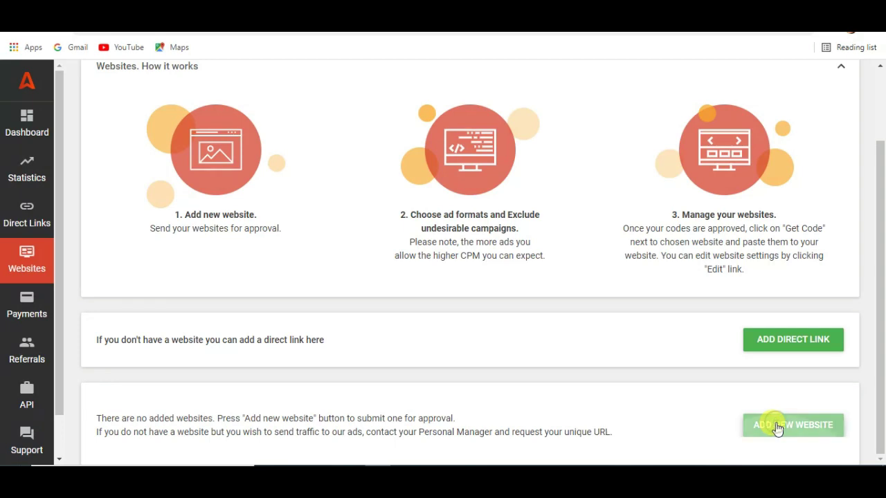
# Step: Add a new website and paste the blog's blogspot address into its Website field
pyautogui.click(777, 426)
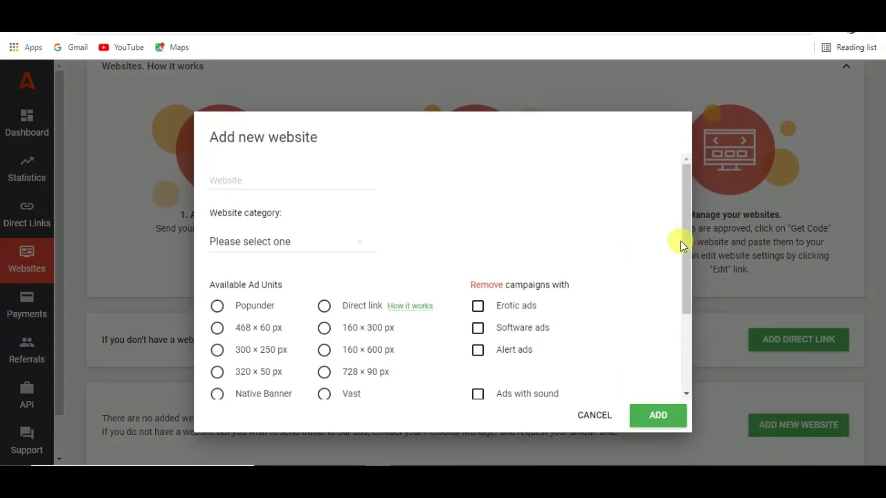
pyautogui.moveTo(688, 250); pyautogui.dragTo(687, 229)
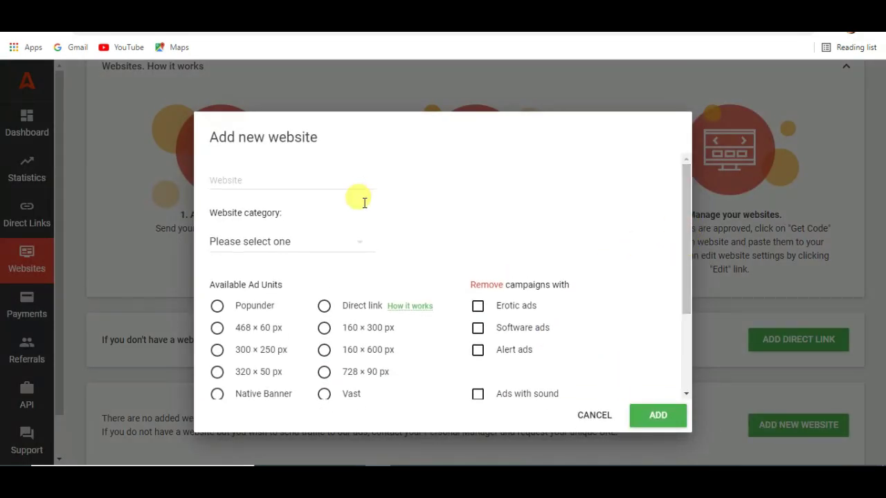
pyautogui.click(236, 180)
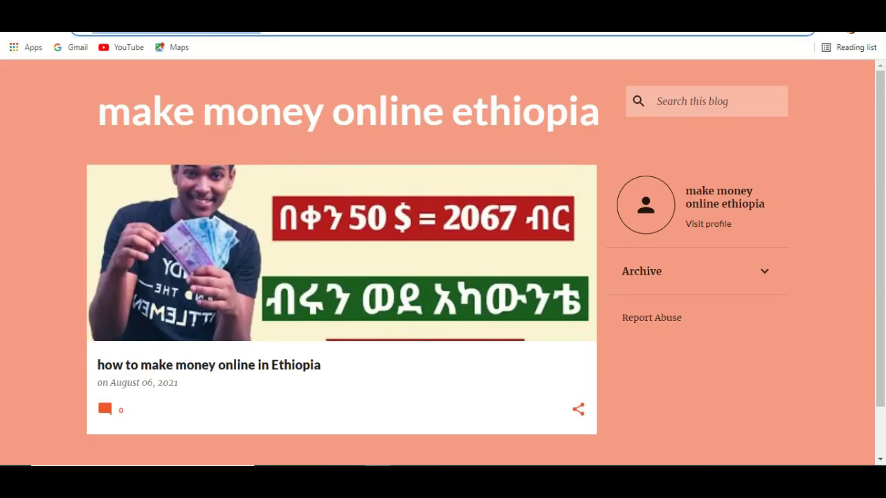
pyautogui.rightClick(205, 31)
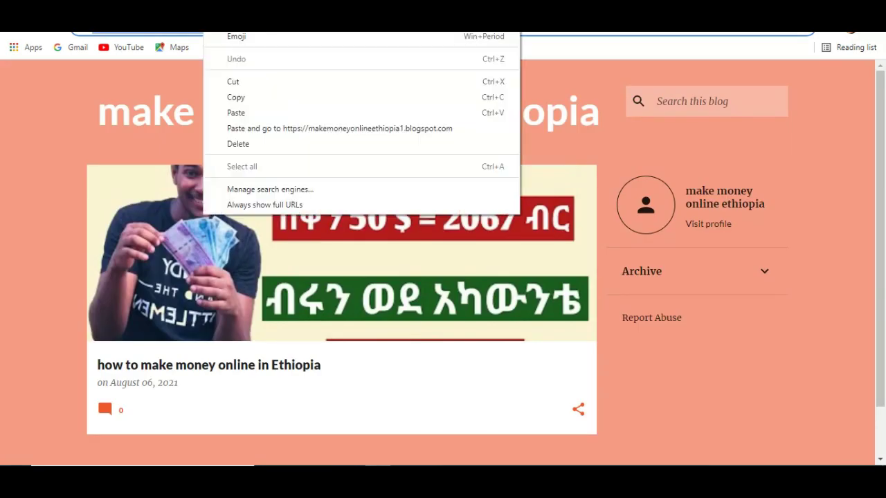
pyautogui.click(236, 98)
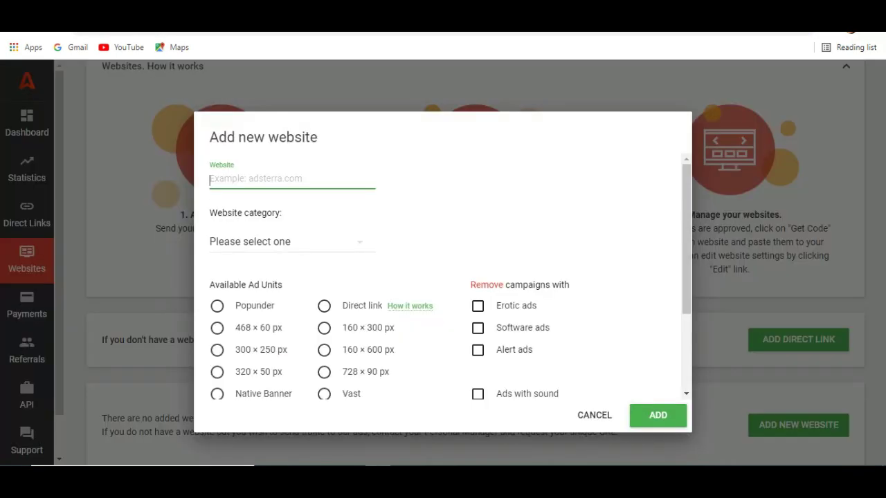
pyautogui.hotkey('ctrl', 'v')
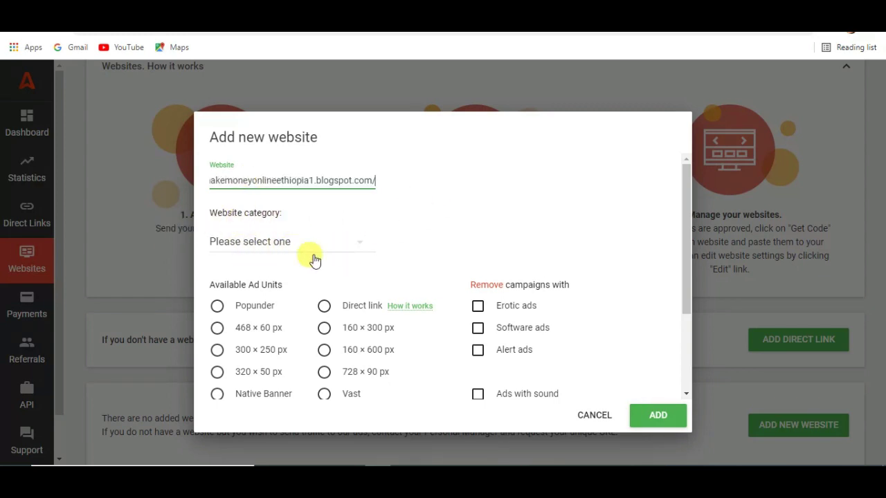
# Step: Pick Social from the Website category dropdown for the blogspot site
pyautogui.click(283, 242)
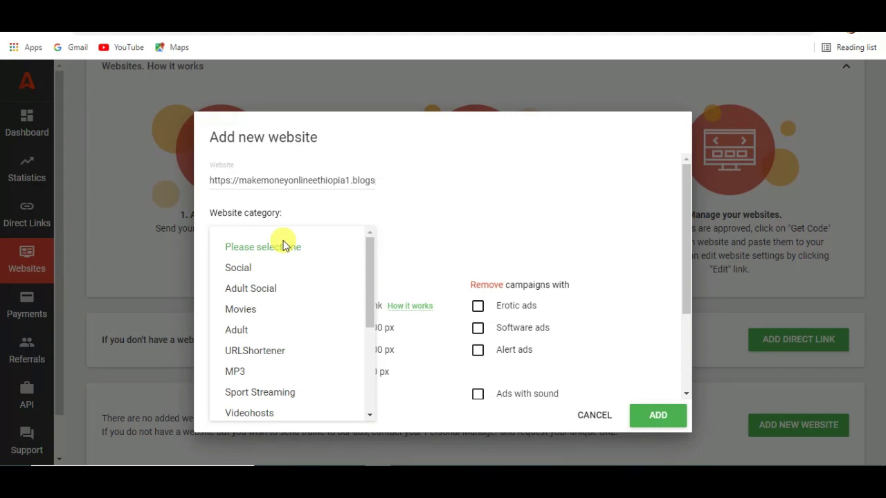
pyautogui.moveTo(375, 292)
pyautogui.mouseDown()
pyautogui.moveTo(361, 381)
pyautogui.moveTo(360, 291)
pyautogui.mouseUp()
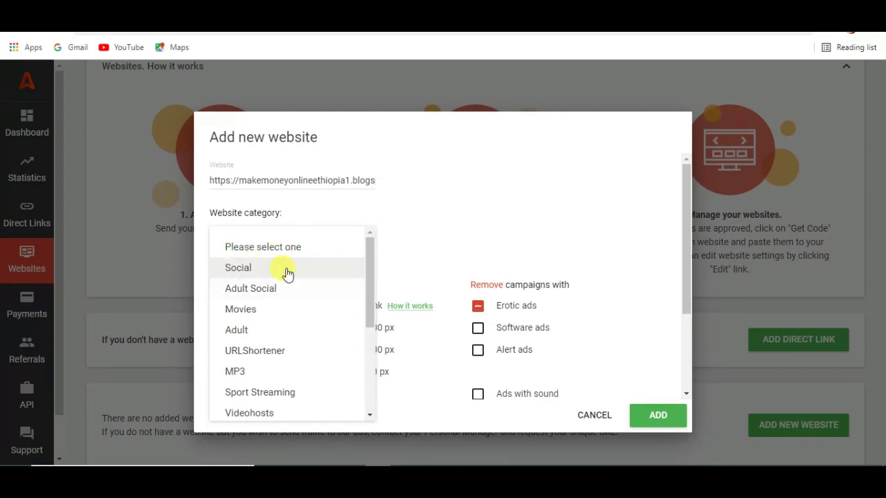
pyautogui.click(253, 269)
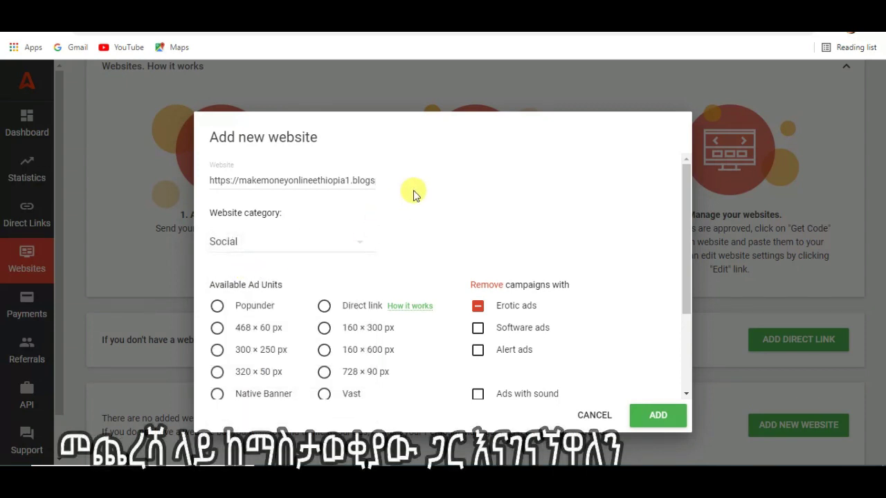
pyautogui.click(355, 240)
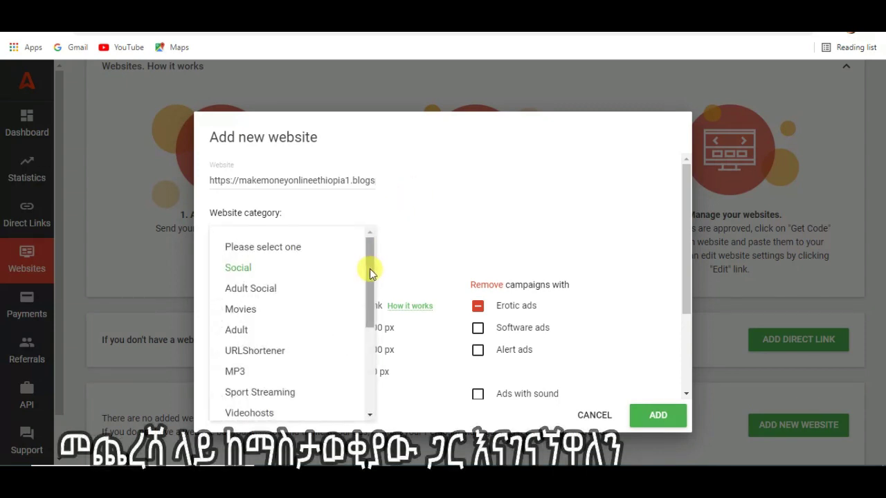
pyautogui.scroll(-5, 369, 273)
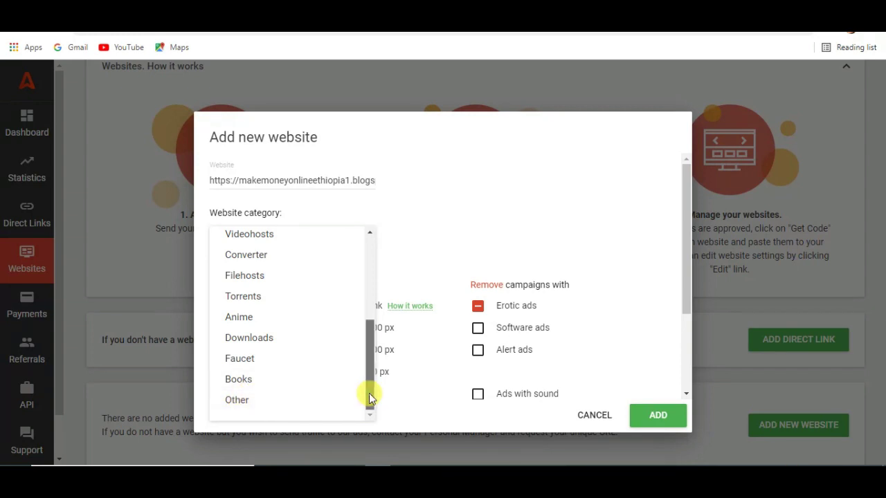
pyautogui.moveTo(366, 392); pyautogui.dragTo(370, 270)
pyautogui.click(475, 190)
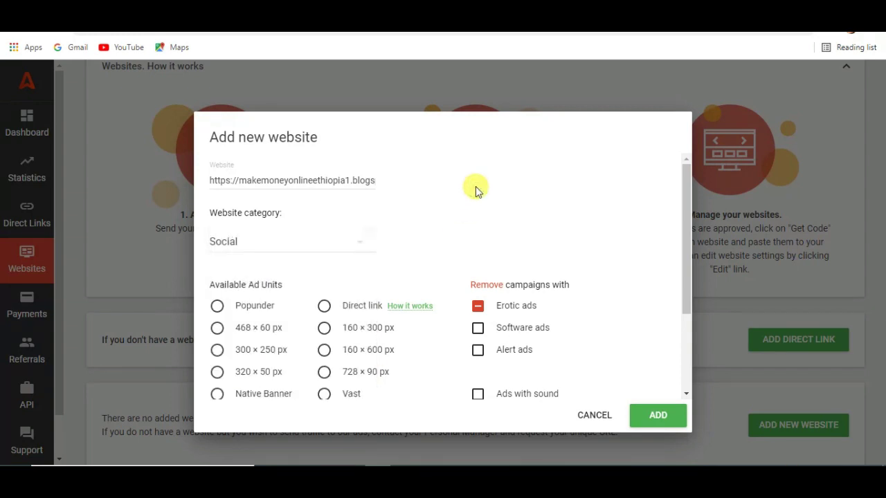
pyautogui.moveTo(689, 278); pyautogui.dragTo(689, 321)
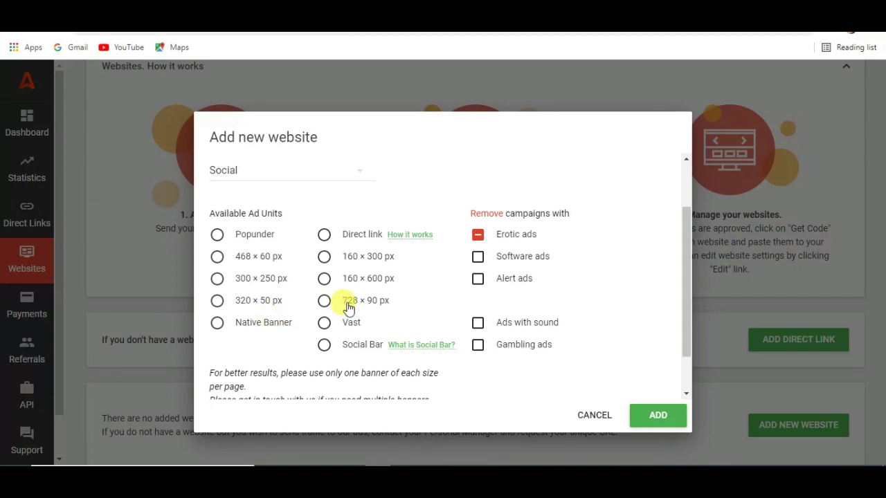
# Step: Pick the 468 × 60 px banner unit, keep all campaigns included, and send the blog for approval
pyautogui.click(323, 303)
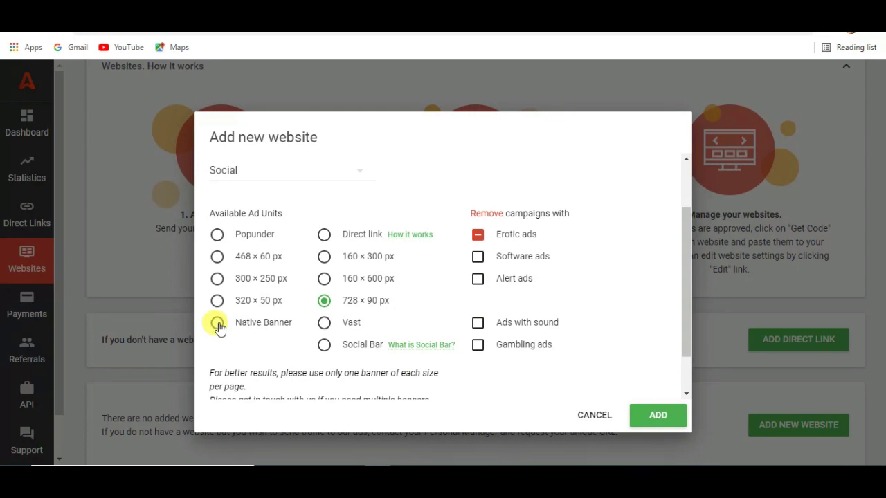
pyautogui.click(218, 325)
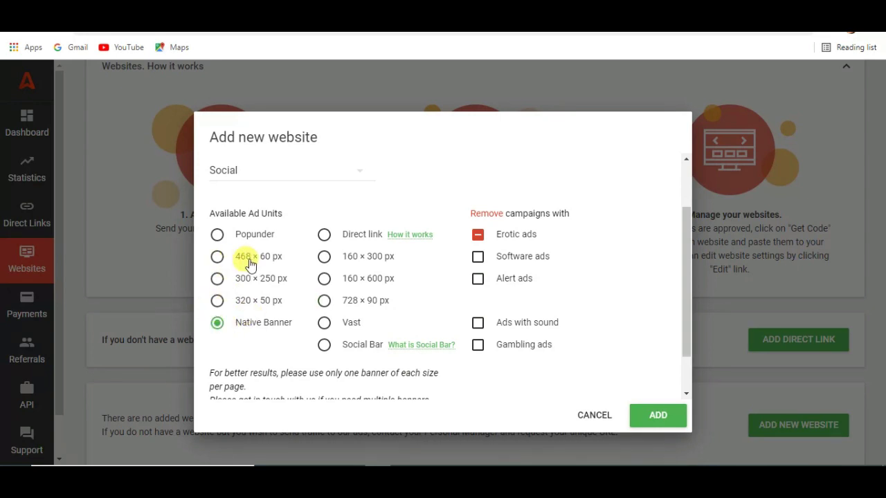
pyautogui.click(218, 262)
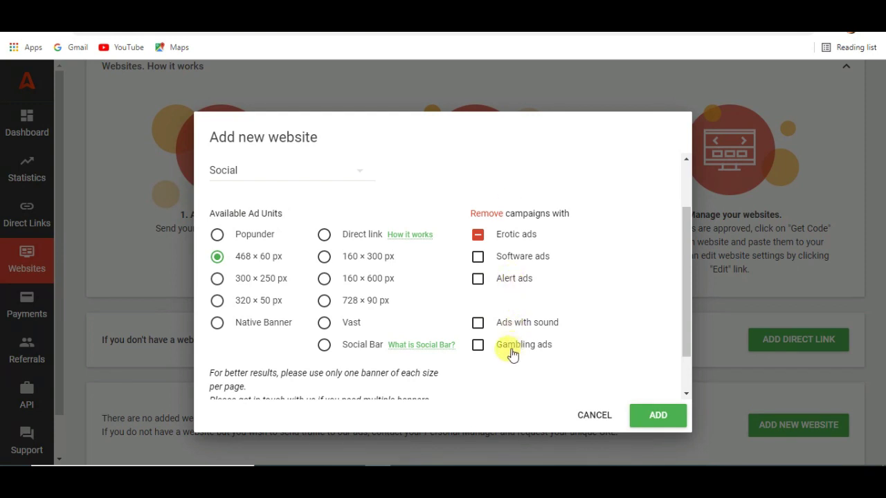
pyautogui.click(478, 257)
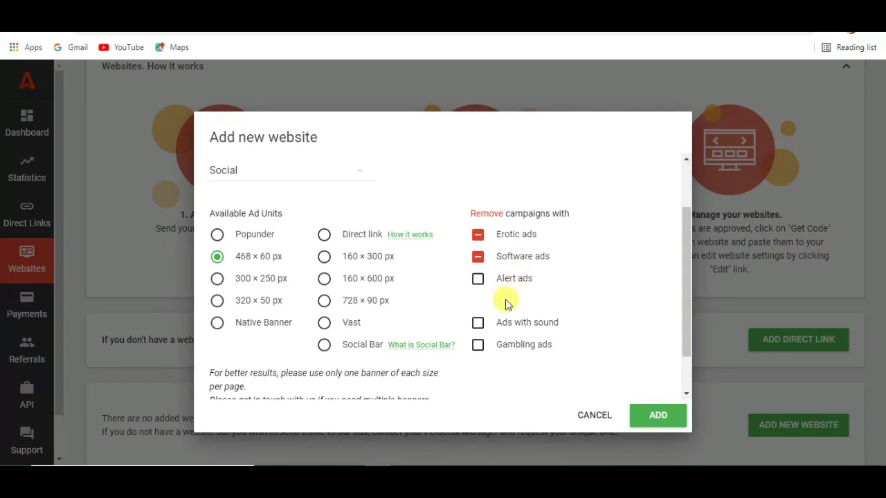
pyautogui.click(477, 236)
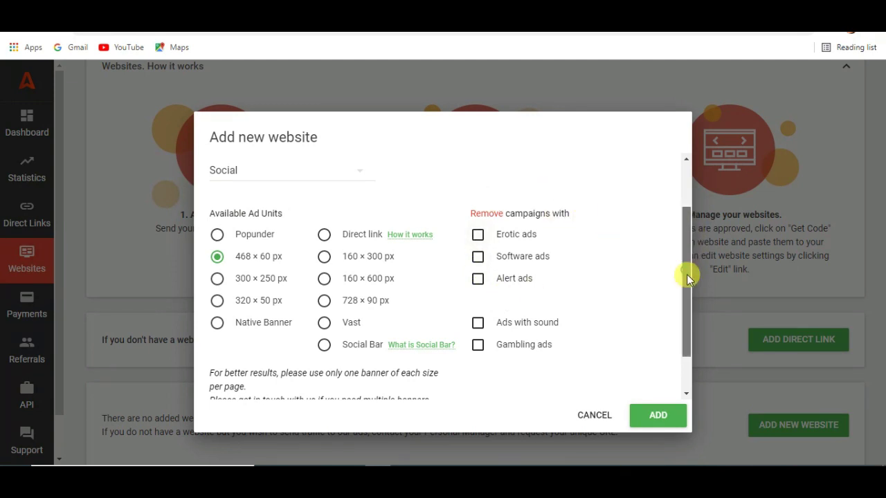
pyautogui.moveTo(688, 279); pyautogui.dragTo(696, 341)
pyautogui.click(652, 419)
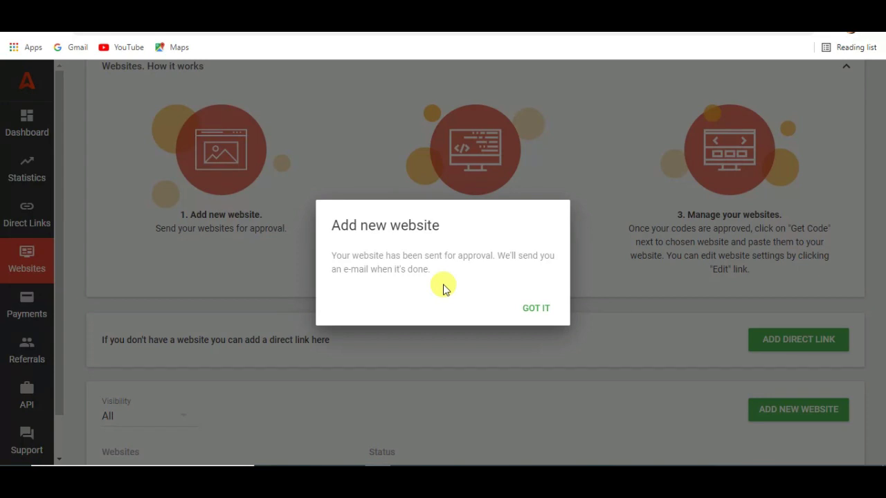
# Step: Dismiss the approval notice, scroll to the Approved blog row, and expand all its ad codes
pyautogui.click(537, 308)
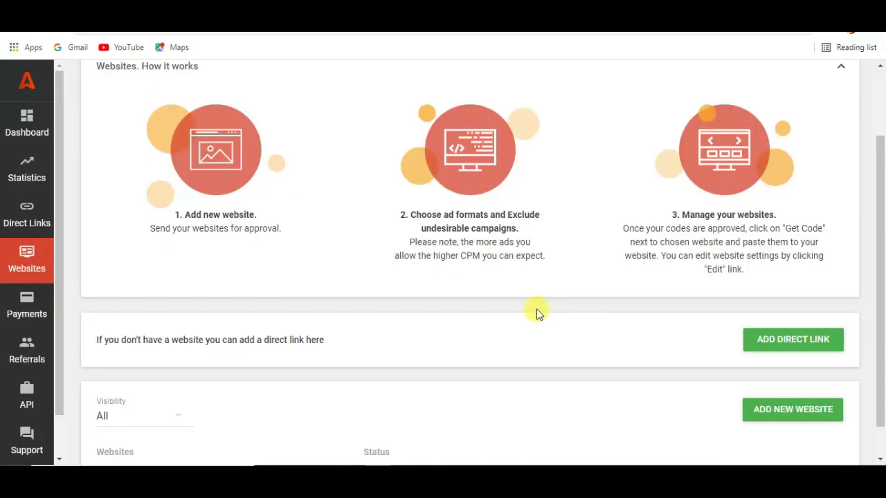
pyautogui.moveTo(880, 321); pyautogui.dragTo(882, 394)
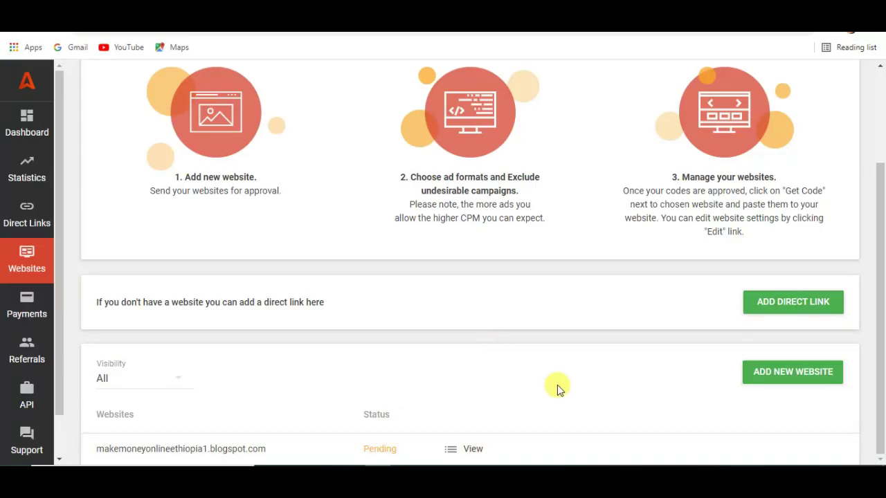
pyautogui.moveTo(879, 305); pyautogui.dragTo(879, 207)
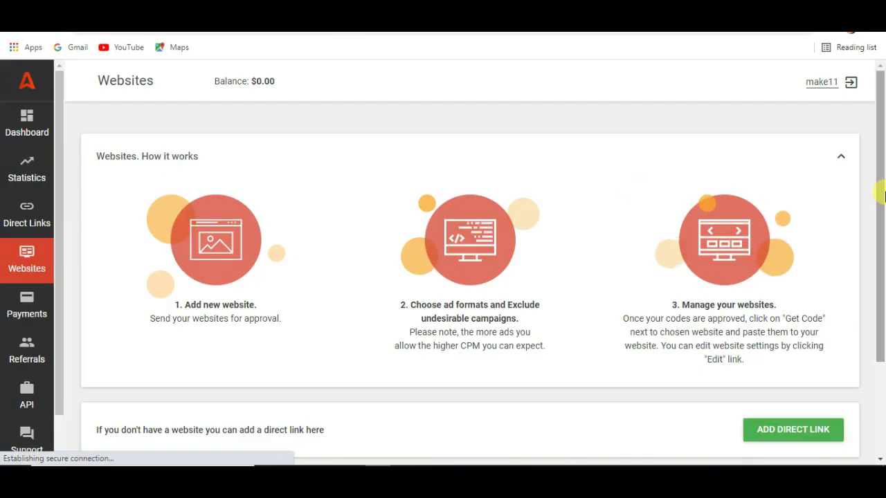
pyautogui.moveTo(880, 192); pyautogui.dragTo(883, 334)
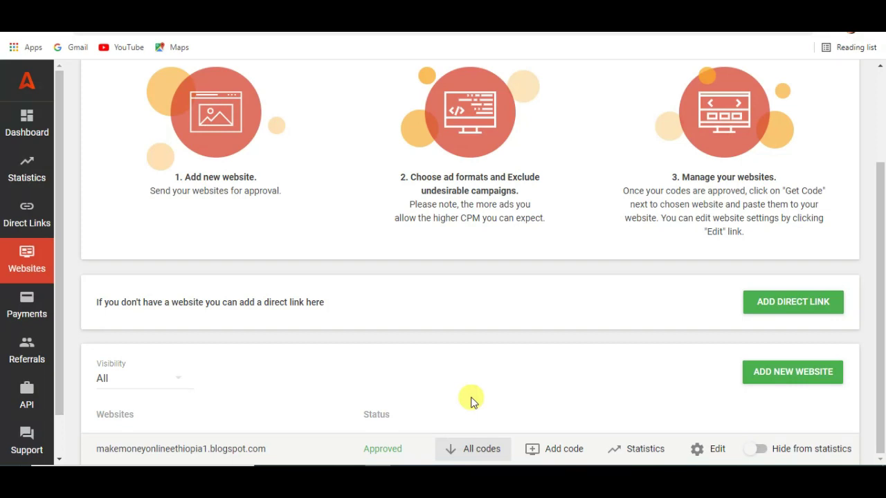
pyautogui.click(469, 450)
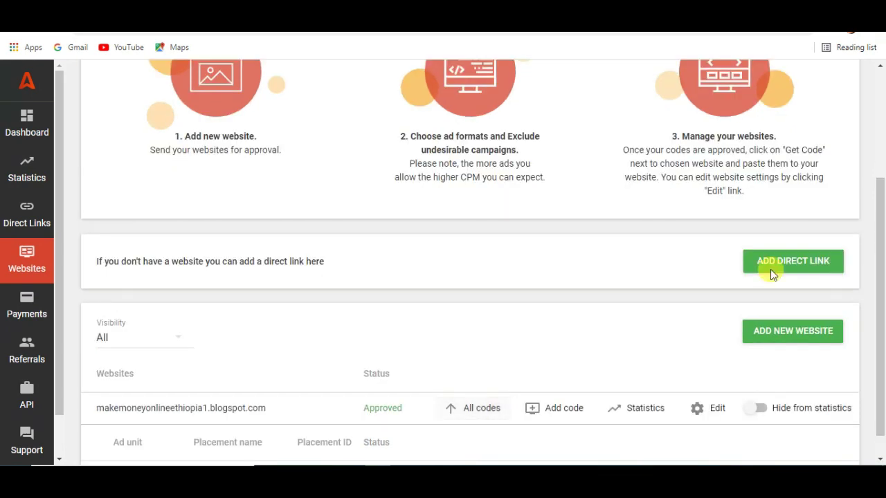
# Step: Reveal the embed code for the 468 × 60 banner placement
pyautogui.moveTo(882, 235); pyautogui.dragTo(882, 252)
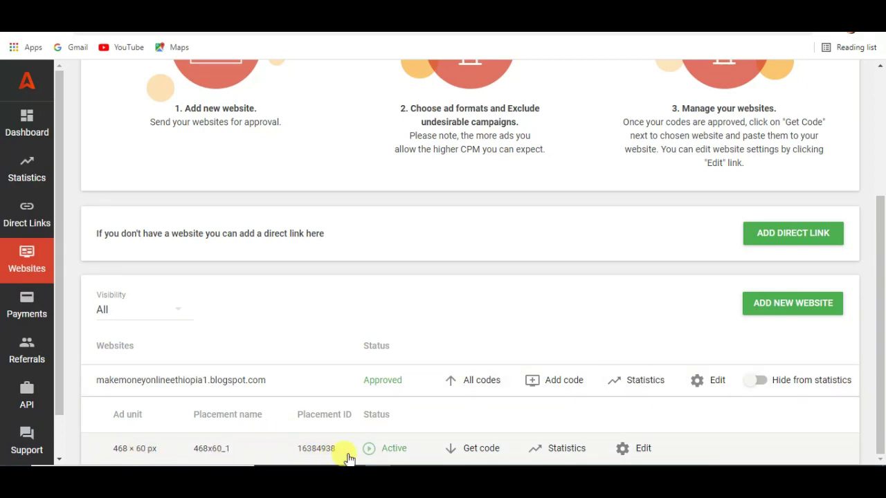
pyautogui.click(470, 449)
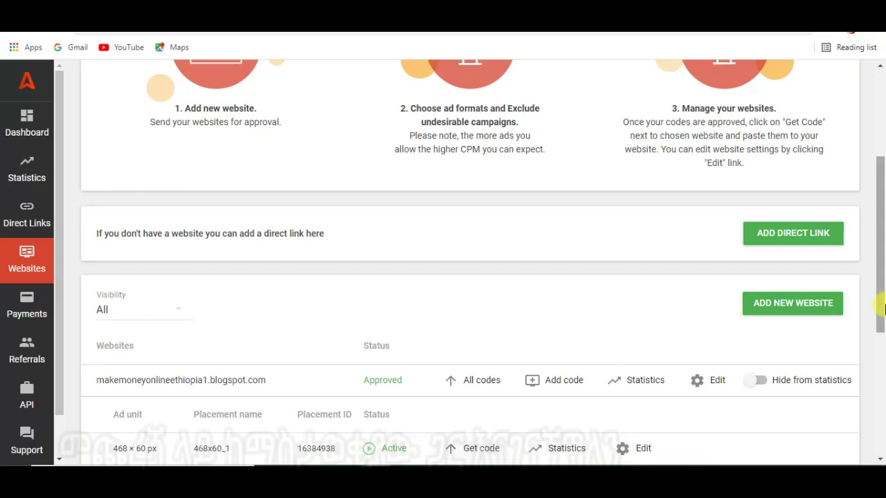
pyautogui.moveTo(882, 313); pyautogui.dragTo(805, 357)
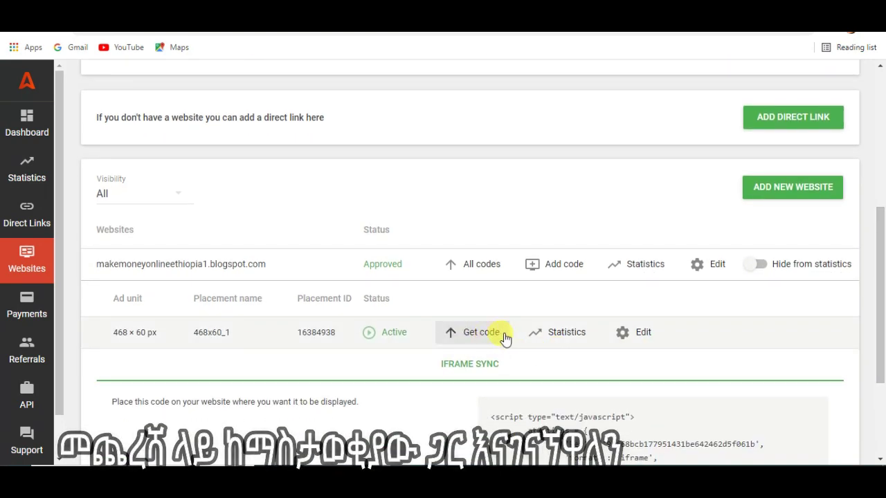
pyautogui.moveTo(881, 261); pyautogui.dragTo(835, 330)
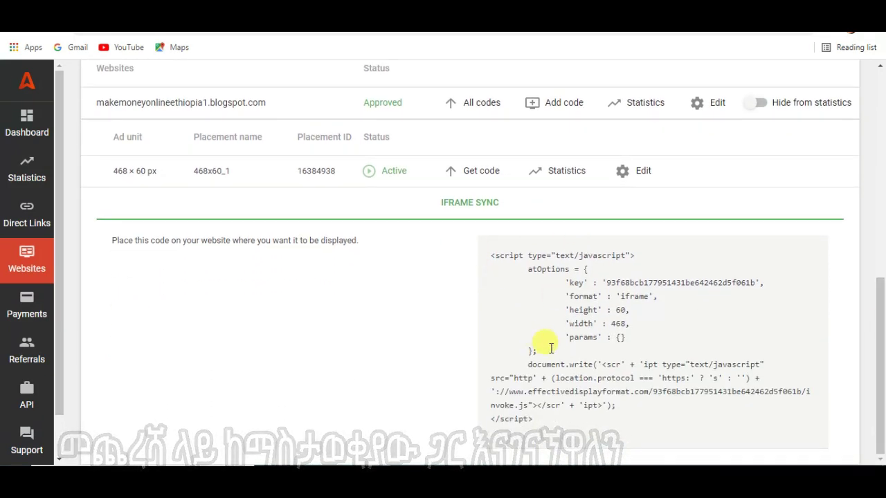
# Step: Copy the entire banner script and return to the Blogger posts dashboard
pyautogui.click(524, 290)
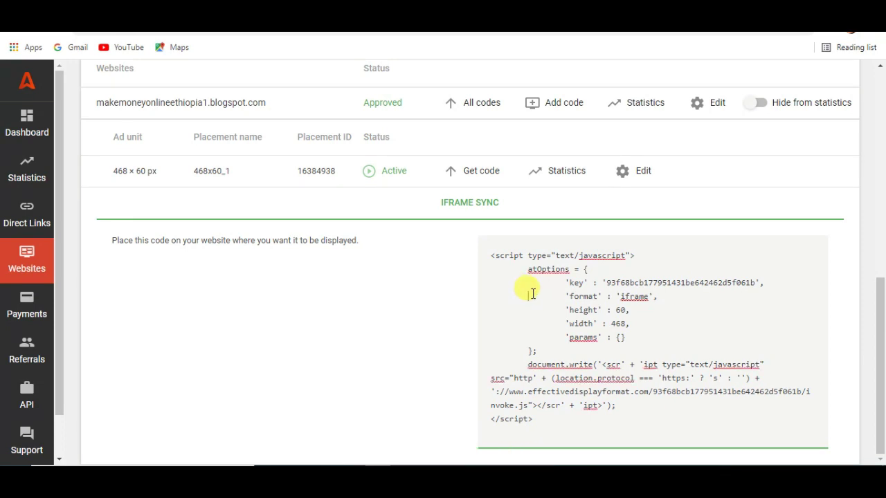
pyautogui.doubleClick(532, 293)
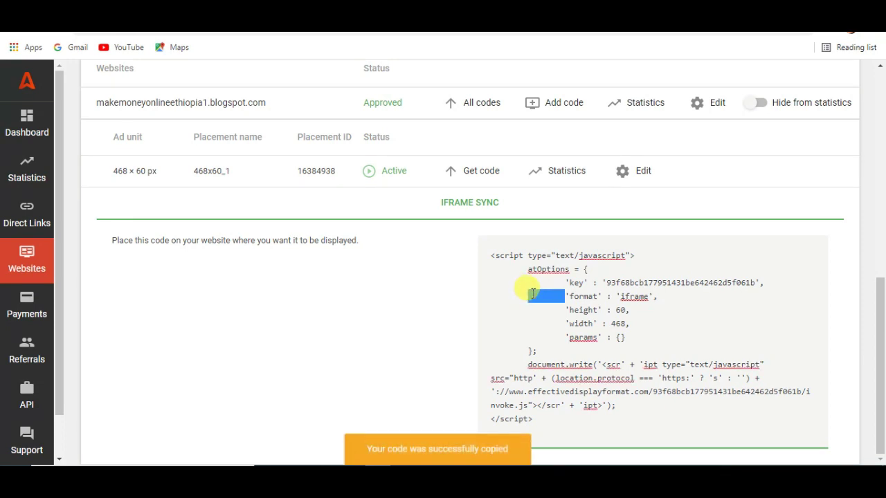
pyautogui.click(601, 344)
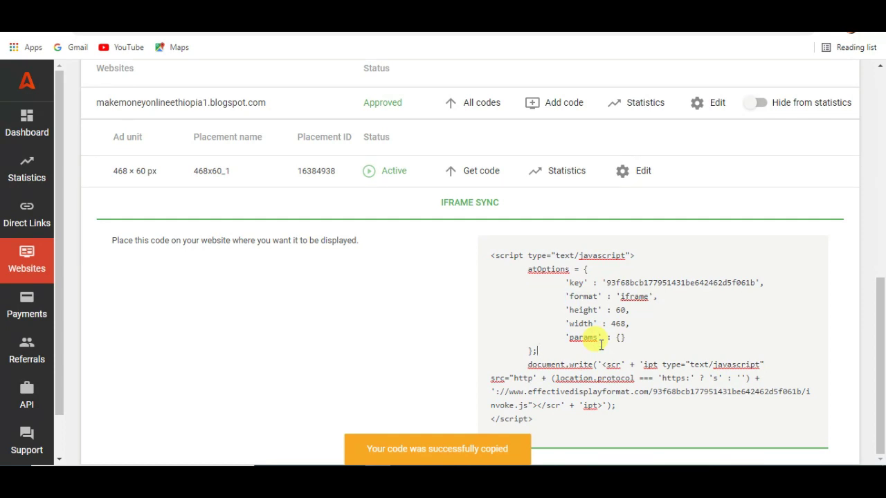
pyautogui.hotkey('ctrl', 'a')
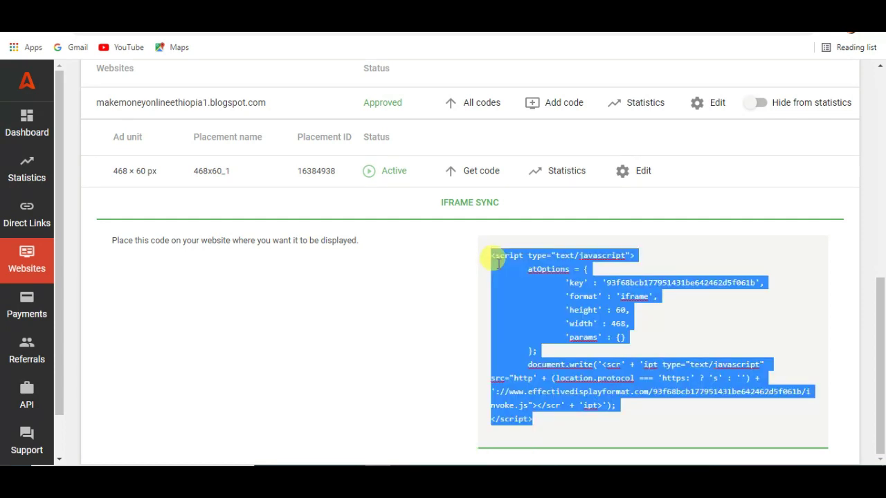
pyautogui.hotkey('ctrl', 'c')
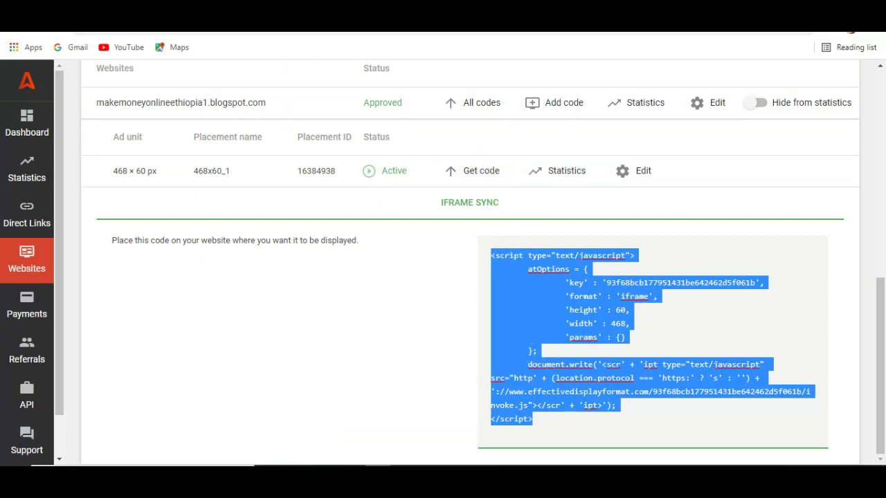
pyautogui.hotkey('ctrl', 'Tab')
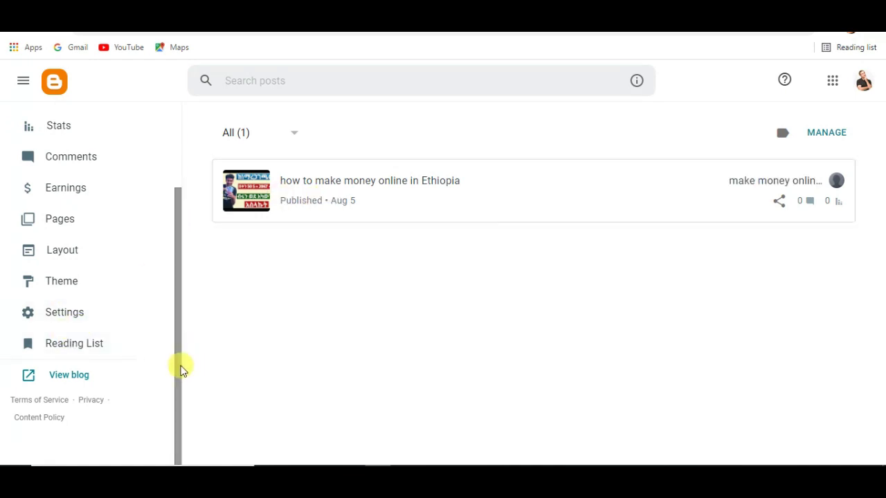
# Step: Open the blog's Layout editor
pyautogui.moveTo(180, 369); pyautogui.dragTo(184, 302)
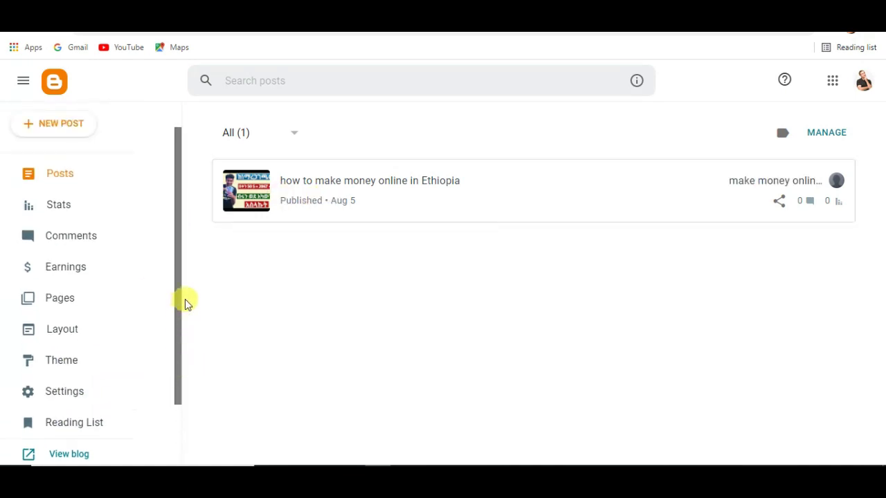
pyautogui.click(62, 339)
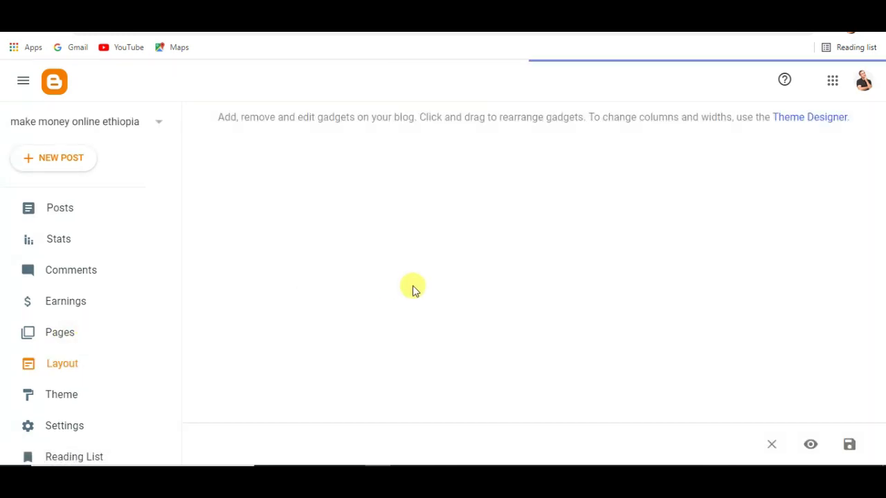
pyautogui.moveTo(882, 177); pyautogui.dragTo(882, 270)
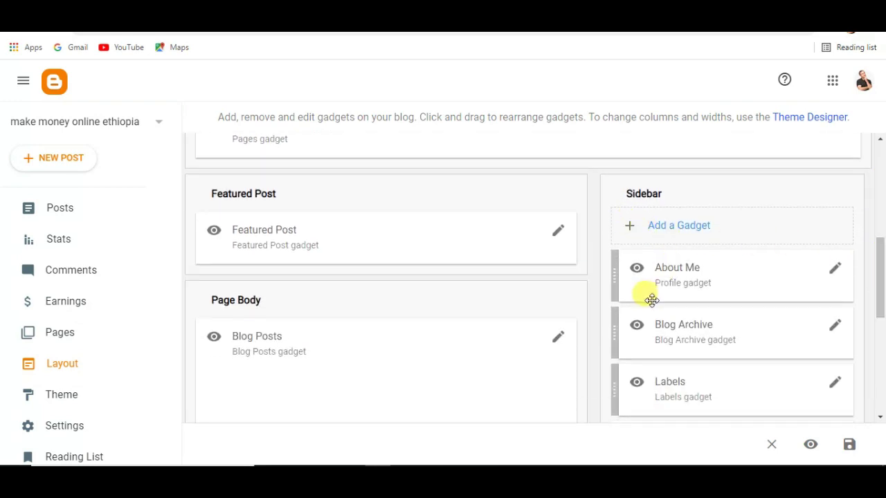
pyautogui.hotkey('ctrl', 'Tab')
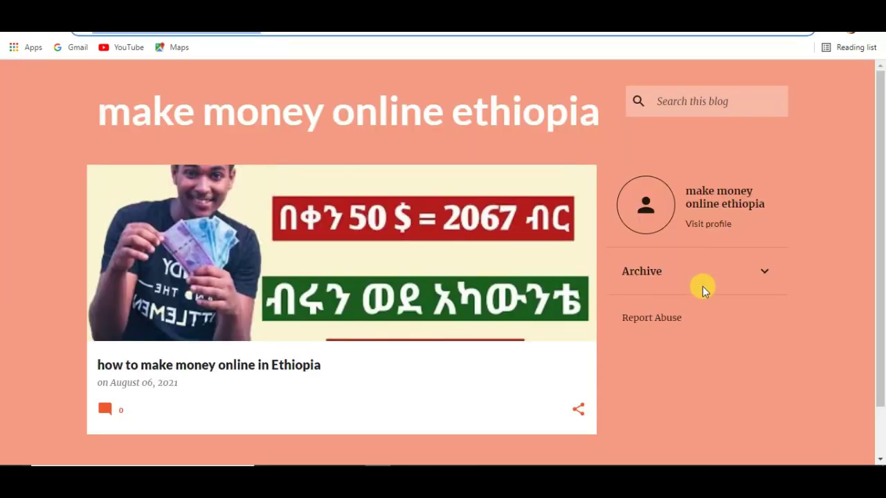
pyautogui.click(520, 20)
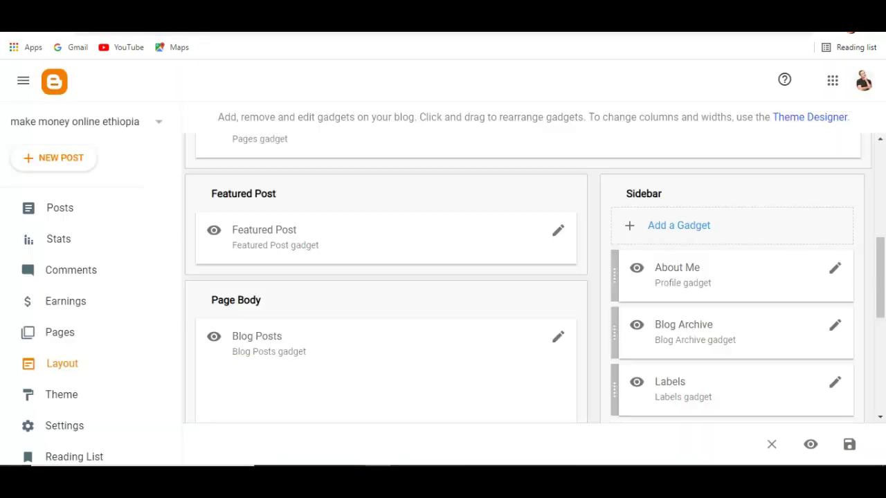
# Step: Add an HTML/JavaScript gadget to the Sidebar with the pasted Adsterra script and save it
pyautogui.click(676, 228)
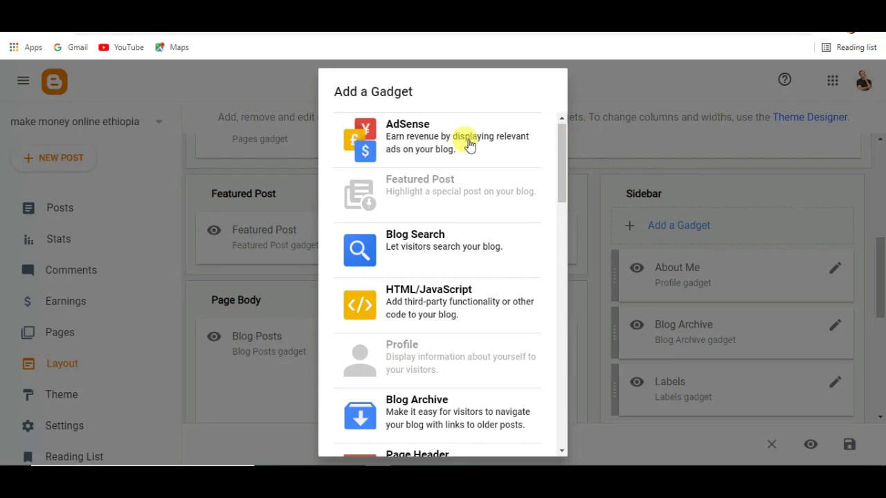
pyautogui.scroll(-1, 561, 197)
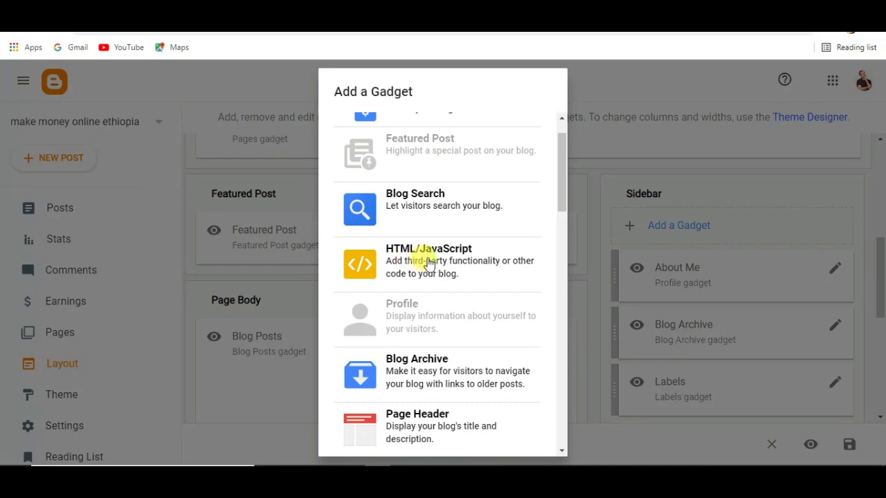
pyautogui.click(453, 260)
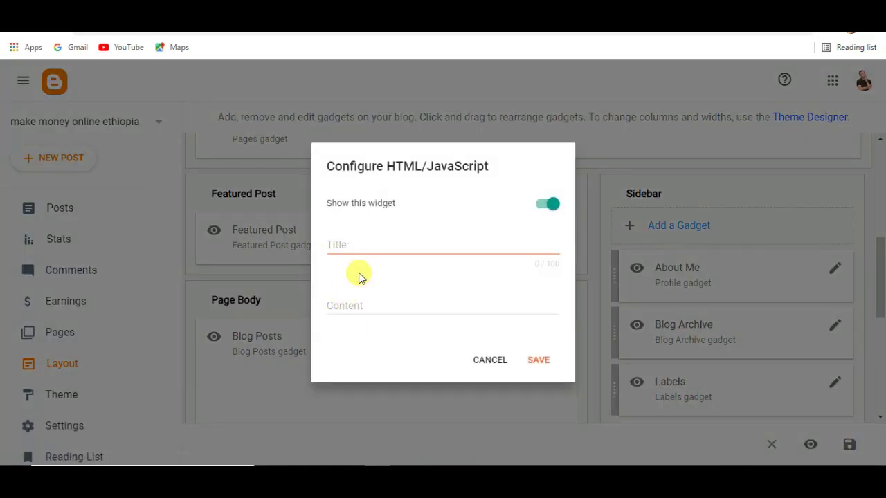
pyautogui.click(364, 305)
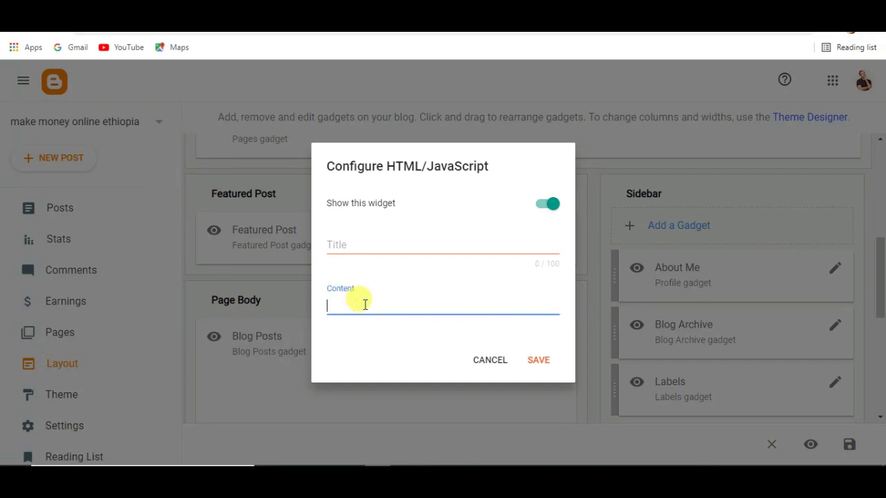
pyautogui.rightClick(364, 305)
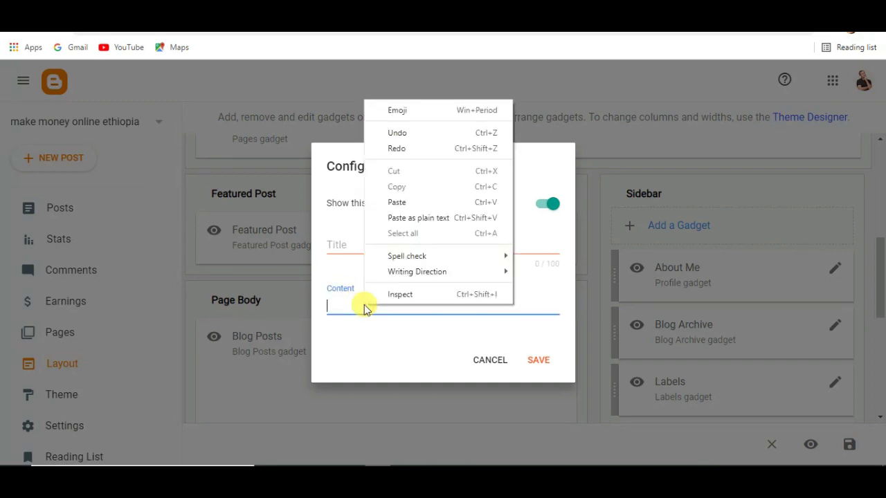
pyautogui.click(395, 209)
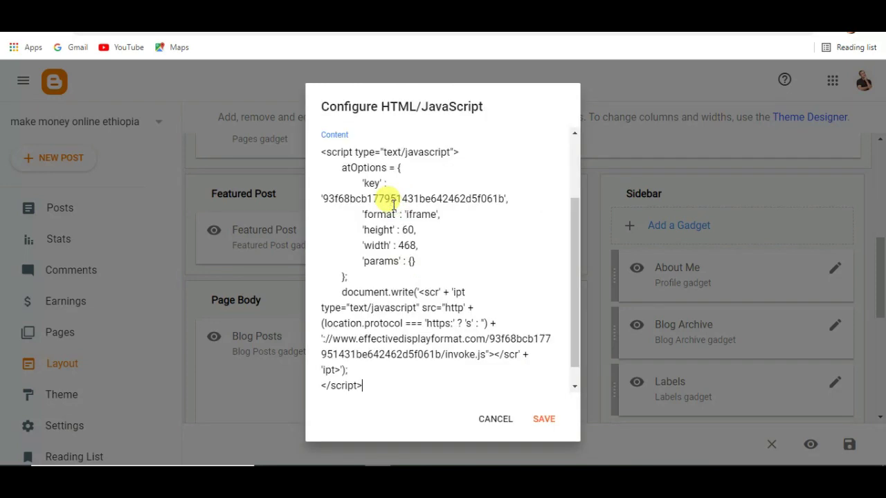
pyautogui.click(543, 419)
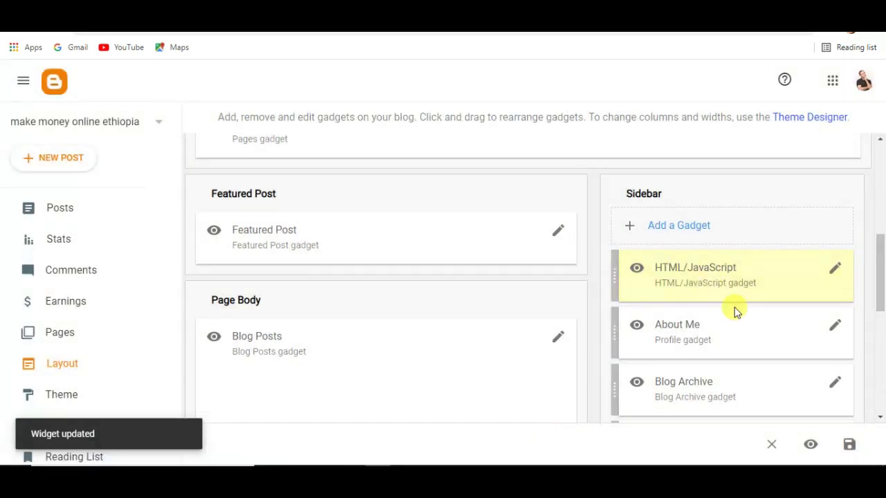
pyautogui.moveTo(880, 273); pyautogui.dragTo(879, 357)
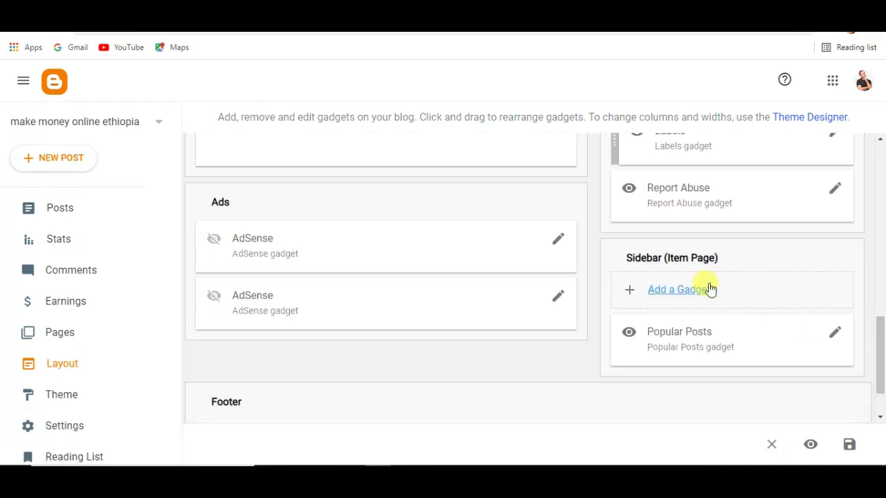
# Step: Add another HTML/JavaScript gadget with the same banner script under Sidebar (Item Page), above Popular Posts
pyautogui.click(666, 291)
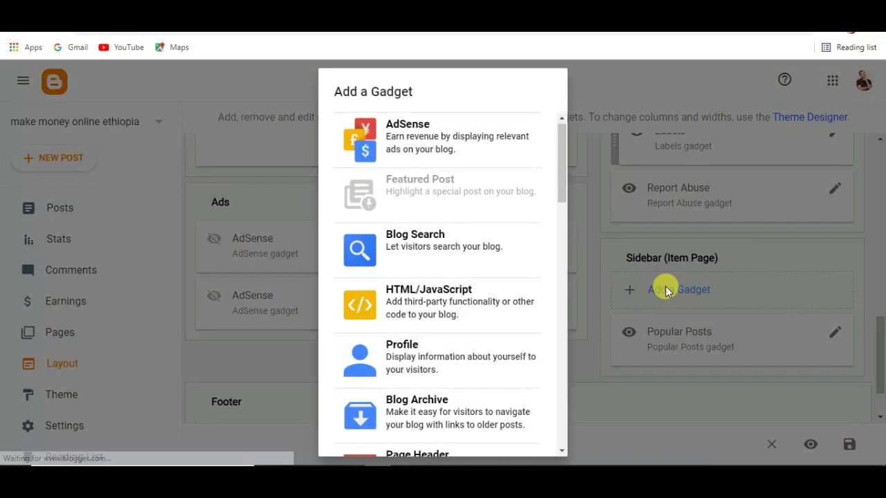
pyautogui.click(435, 308)
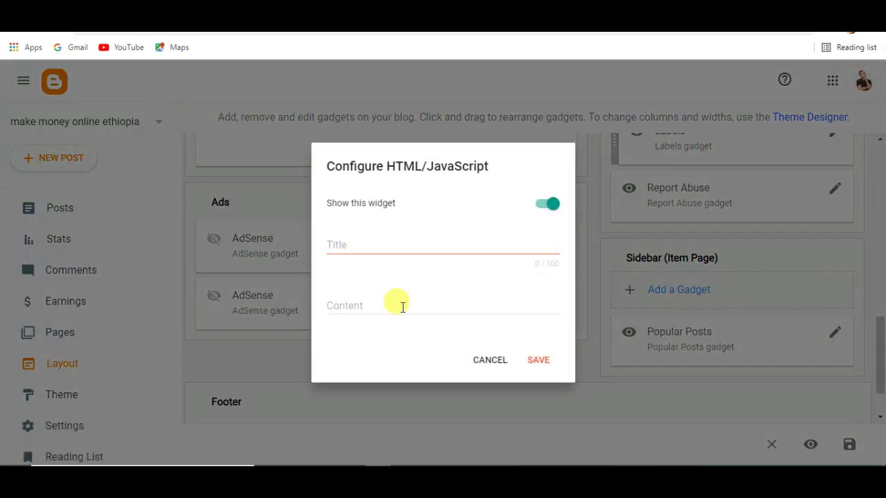
pyautogui.click(402, 307)
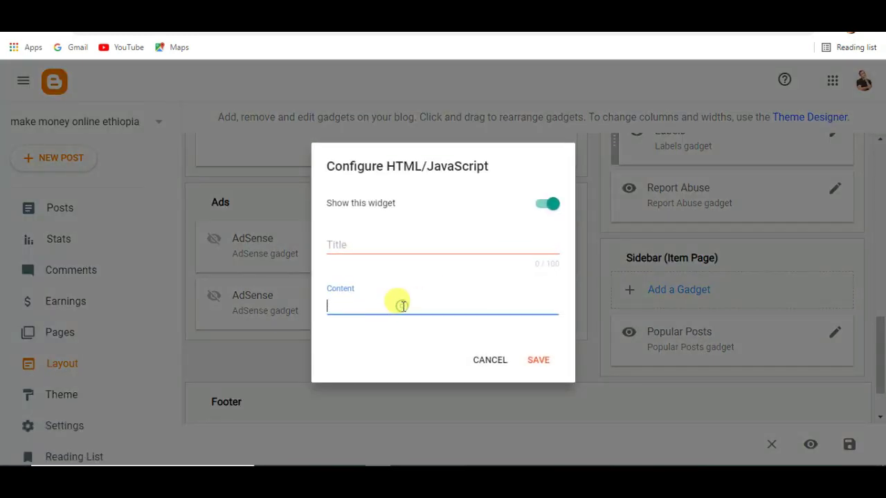
pyautogui.rightClick(401, 305)
pyautogui.click(437, 208)
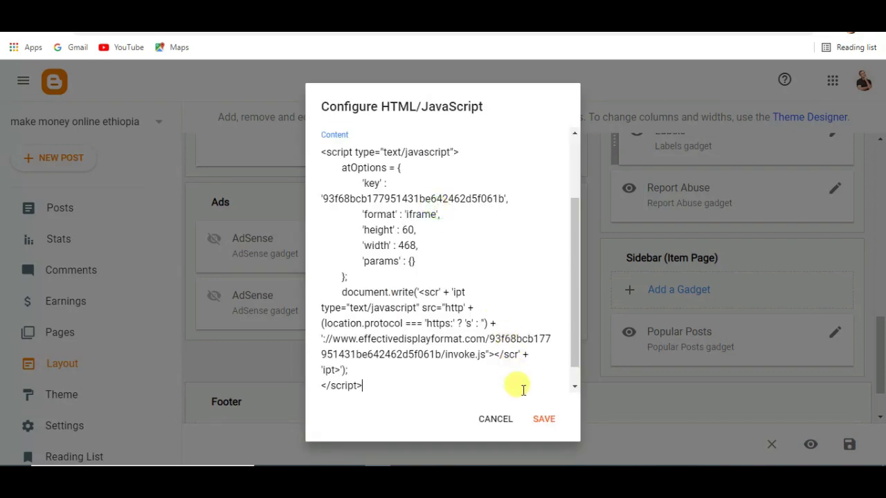
pyautogui.click(545, 420)
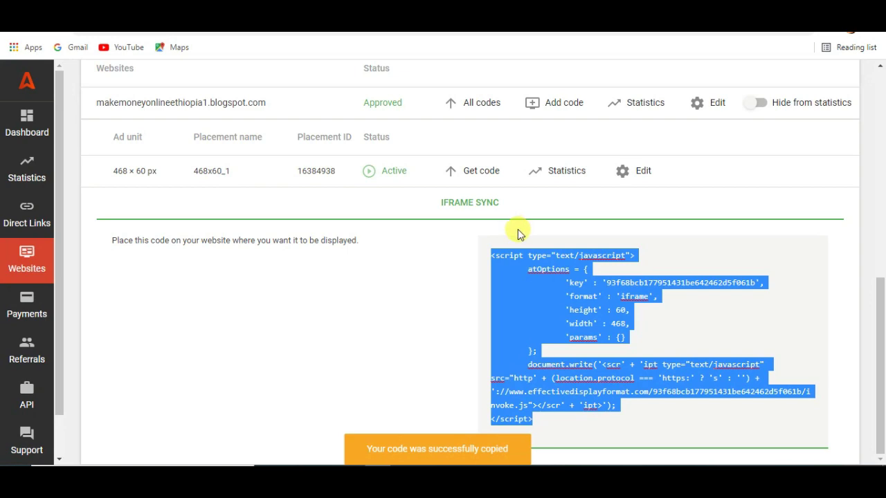
pyautogui.moveTo(881, 314); pyautogui.dragTo(883, 208)
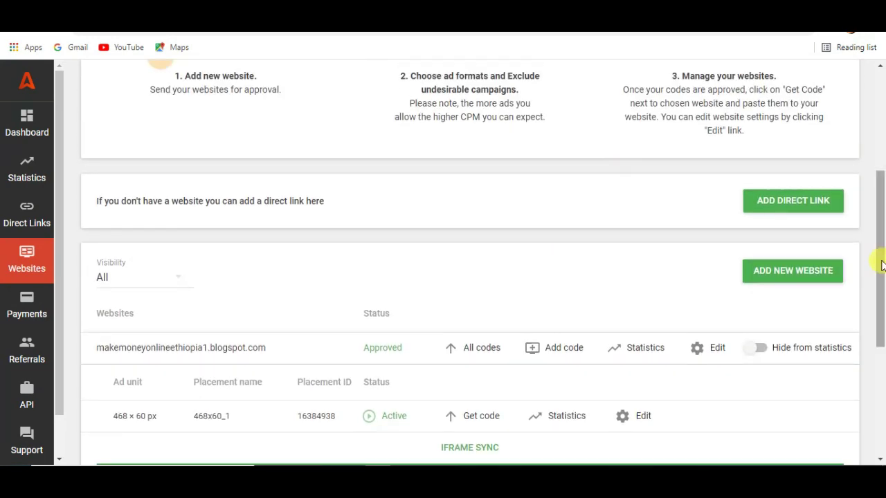
pyautogui.scroll(3, 368, 220)
pyautogui.moveTo(881, 108); pyautogui.dragTo(879, 301)
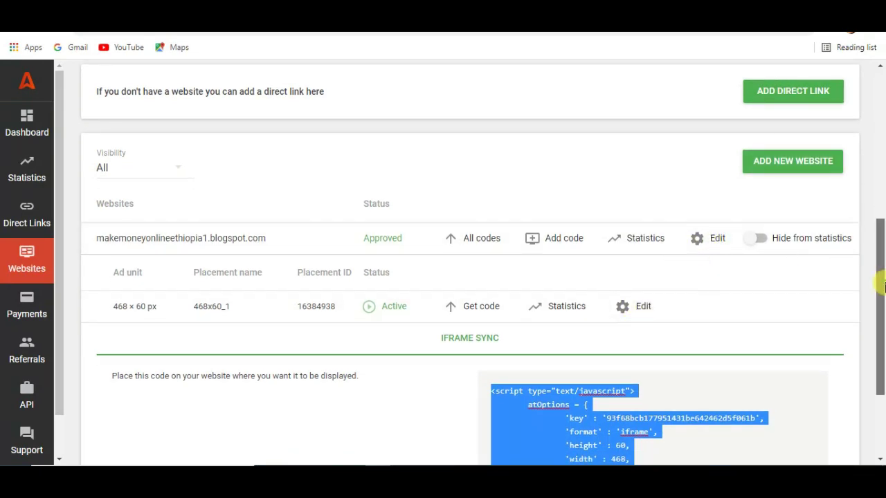
pyautogui.moveTo(882, 285); pyautogui.dragTo(882, 139)
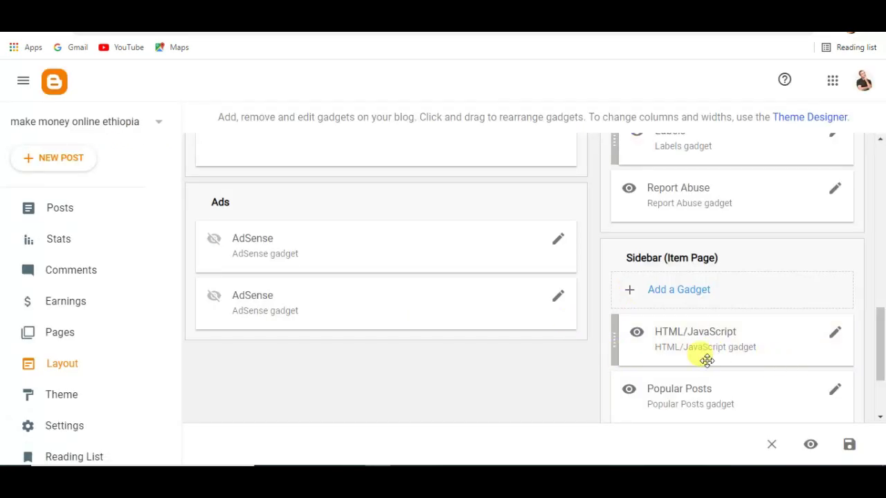
# Step: Save the Layout changes so the tank banner appears in the live blog sidebar
pyautogui.moveTo(878, 362); pyautogui.dragTo(877, 365)
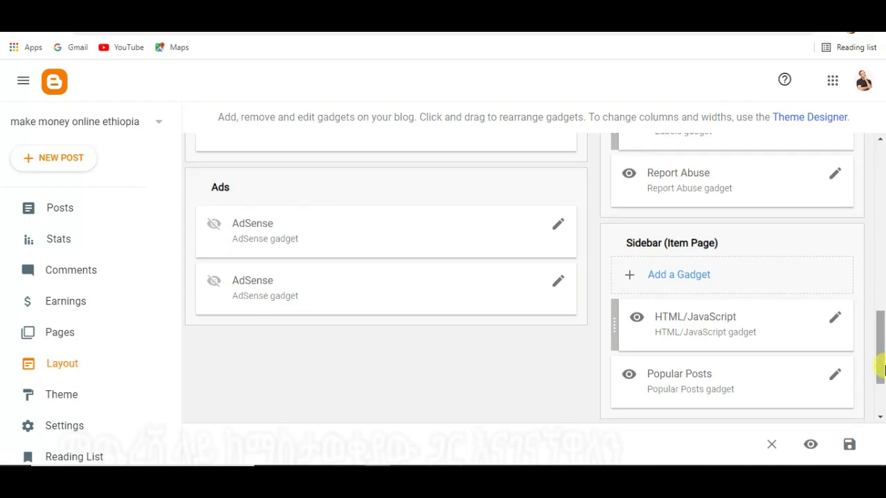
pyautogui.click(850, 445)
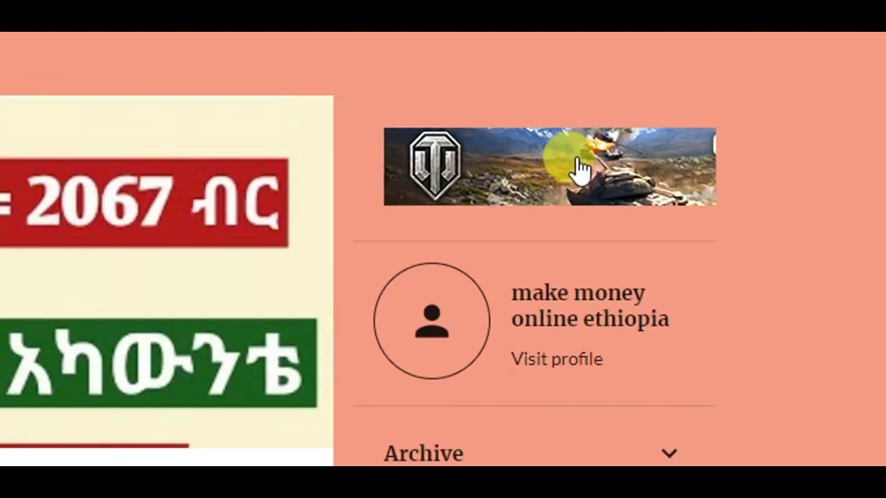
# Step: Open the World of Tanks advert from the sidebar banner, then close it to return to the blog
pyautogui.scroll(1, 588, 131)
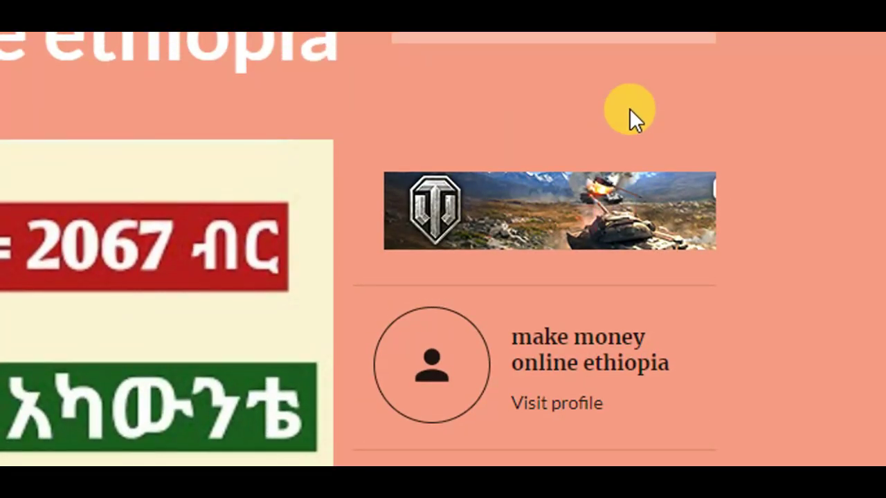
pyautogui.click(568, 227)
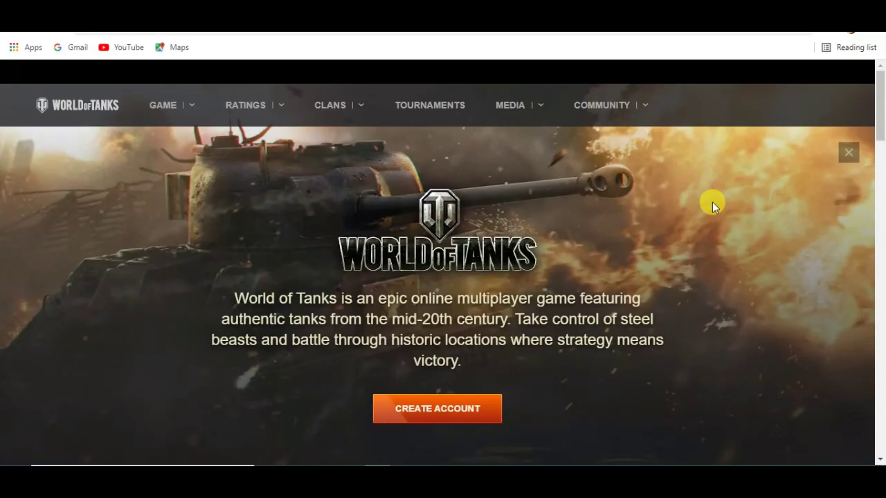
pyautogui.moveTo(877, 103); pyautogui.dragTo(878, 322)
pyautogui.click(882, 106)
pyautogui.click(882, 105)
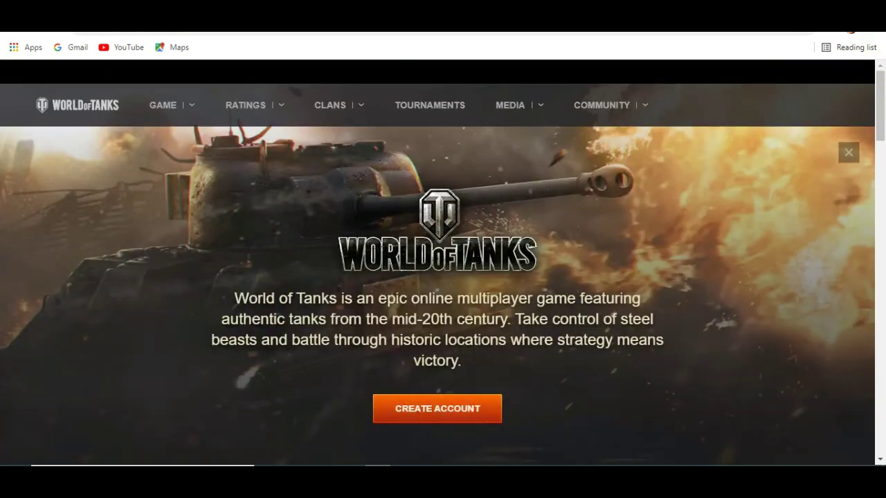
pyautogui.hotkey('ctrl', 'w')
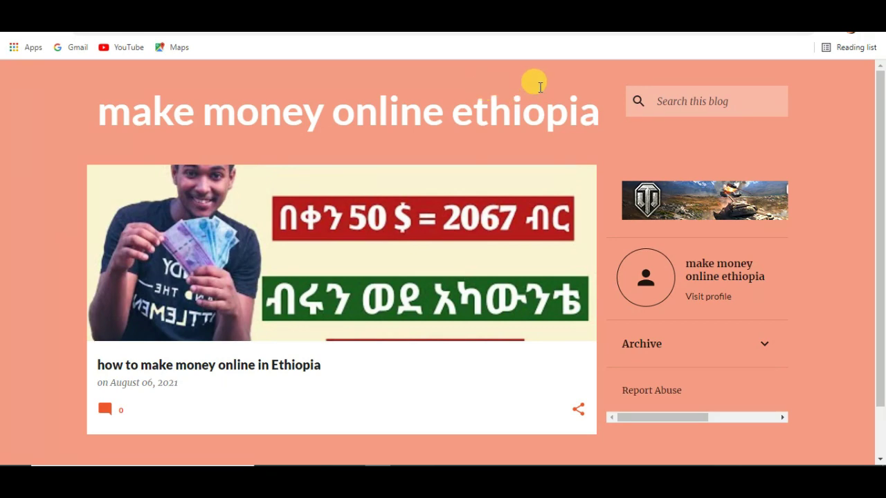
# Step: Switch to the YouTube channel's Videos tab showing its recent tutorial uploads
pyautogui.hotkey('ctrl', 'w')
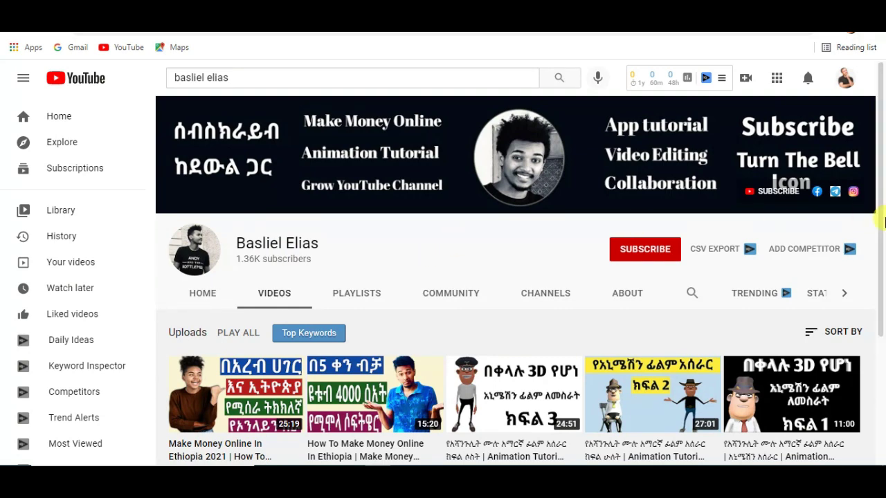
pyautogui.moveTo(880, 239)
pyautogui.mouseDown()
pyautogui.moveTo(880, 282)
pyautogui.moveTo(883, 259)
pyautogui.moveTo(873, 247)
pyautogui.mouseUp()
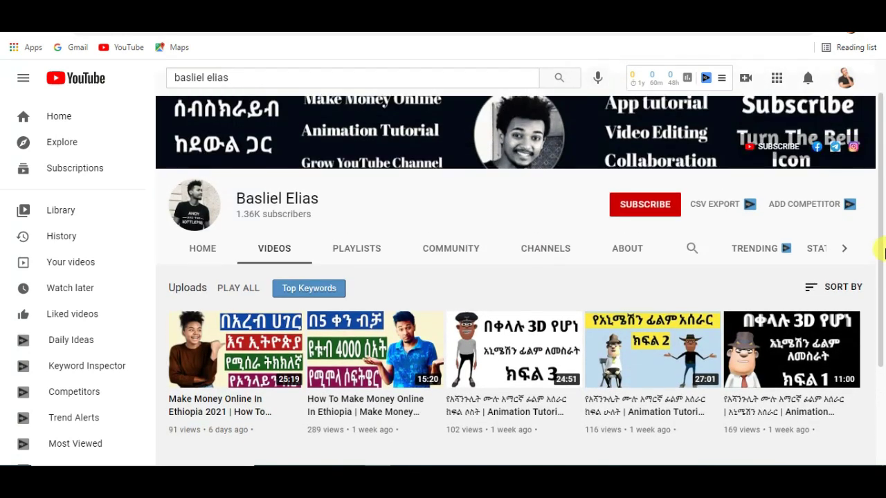